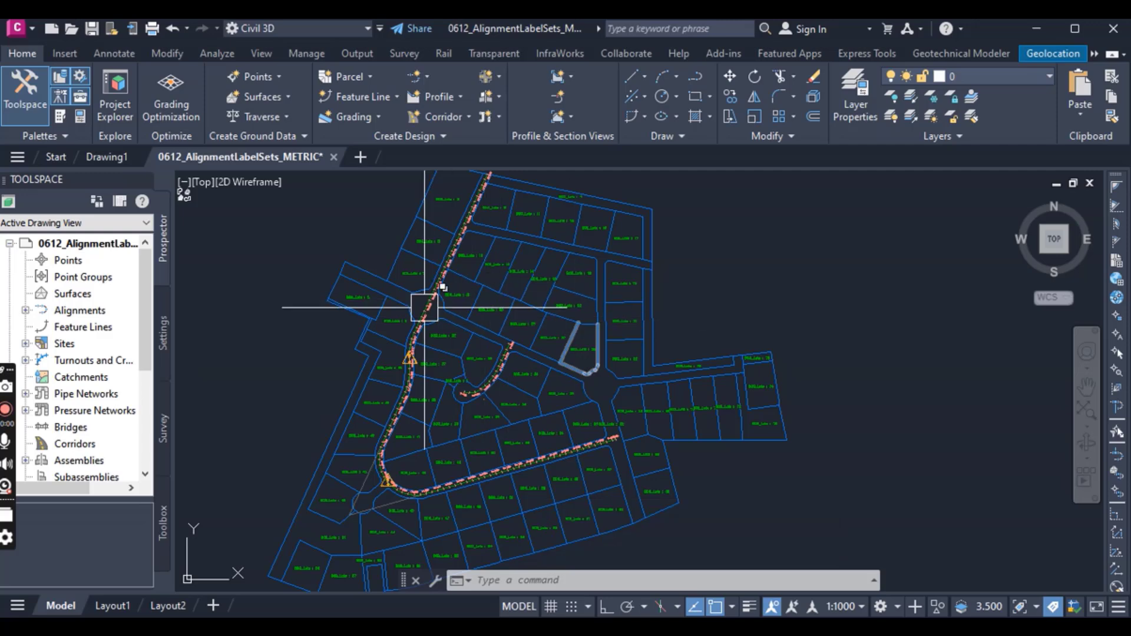
# - Import the All Labels set into the alignment labels of ROAD D and apply it
pyautogui.scroll(10, 424, 306)
pyautogui.click(553, 383)
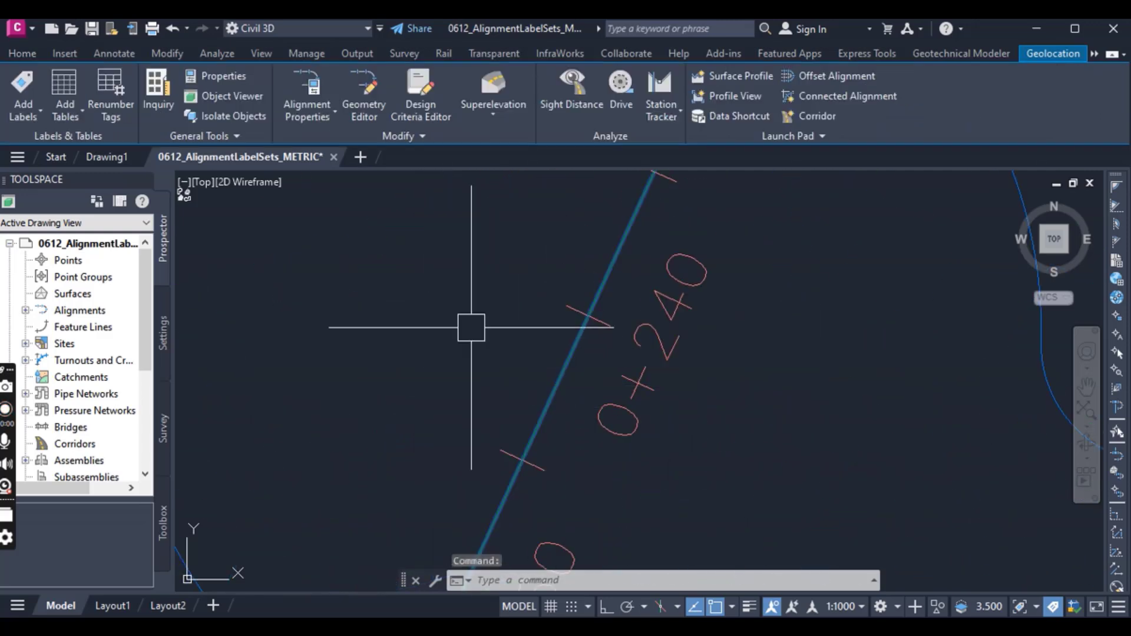
pyautogui.scroll(-8, 471, 327)
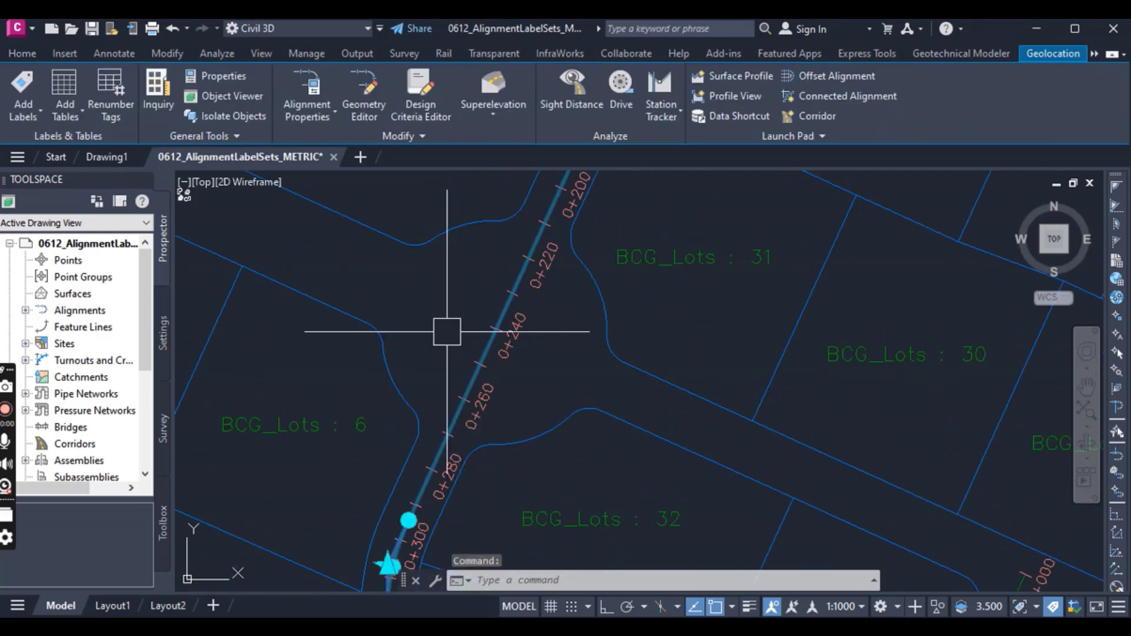
pyautogui.rightClick(436, 297)
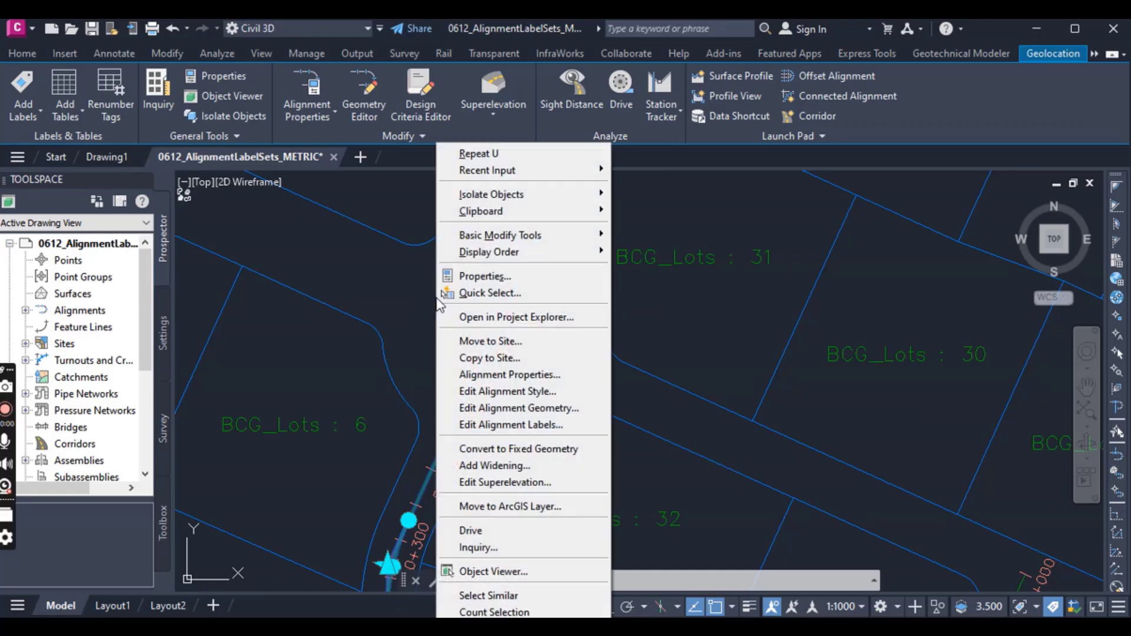
pyautogui.click(512, 427)
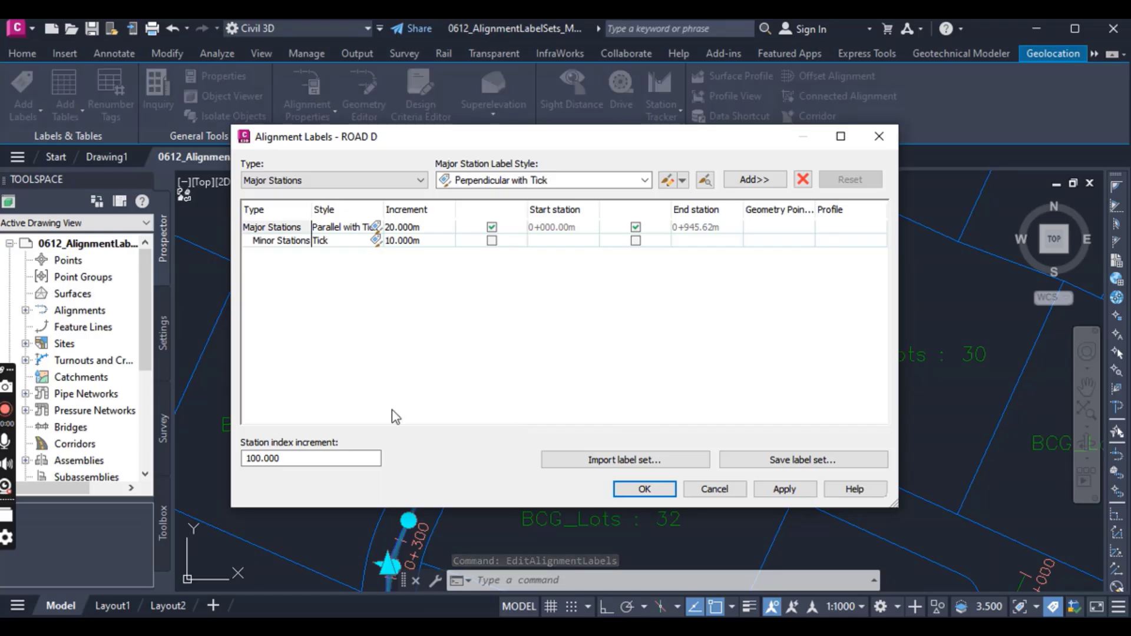
pyautogui.click(624, 460)
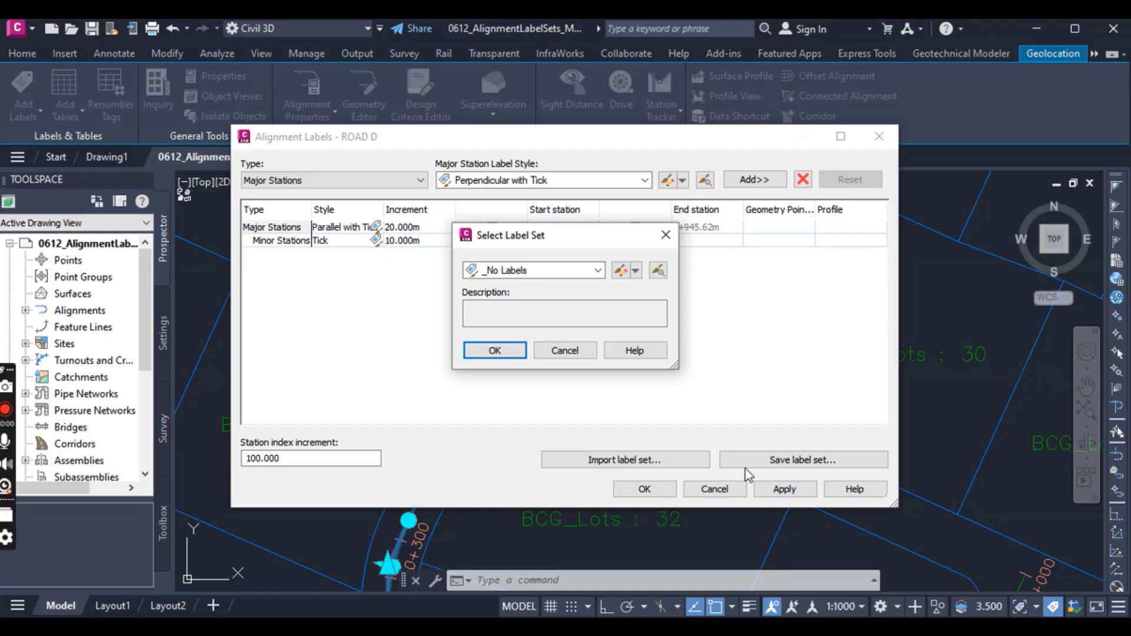
pyautogui.click(597, 269)
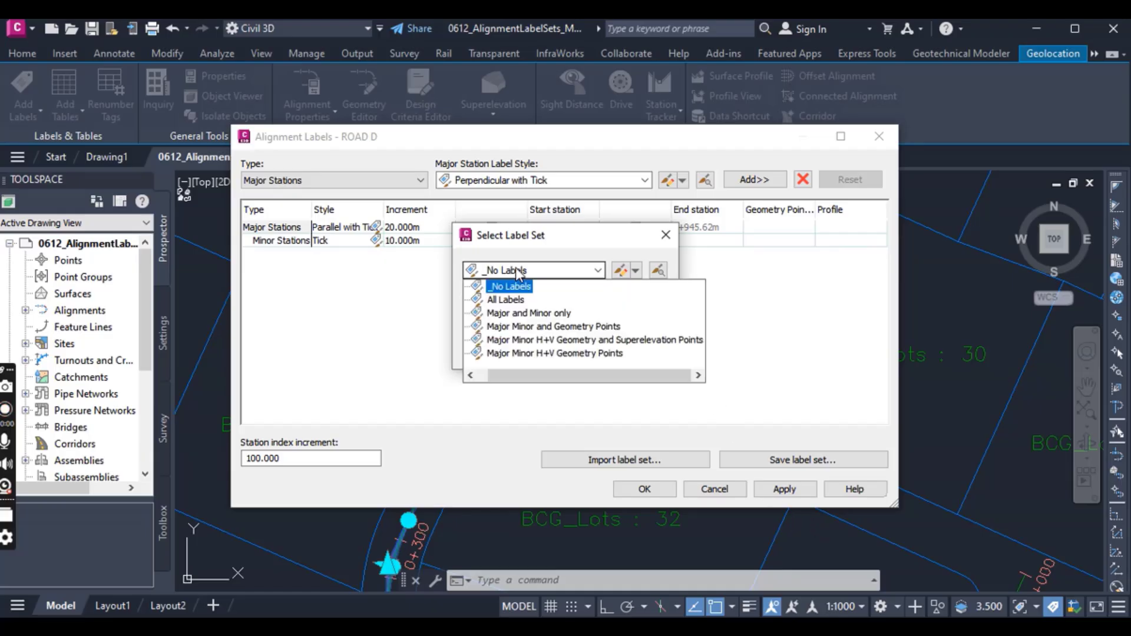
pyautogui.click(506, 301)
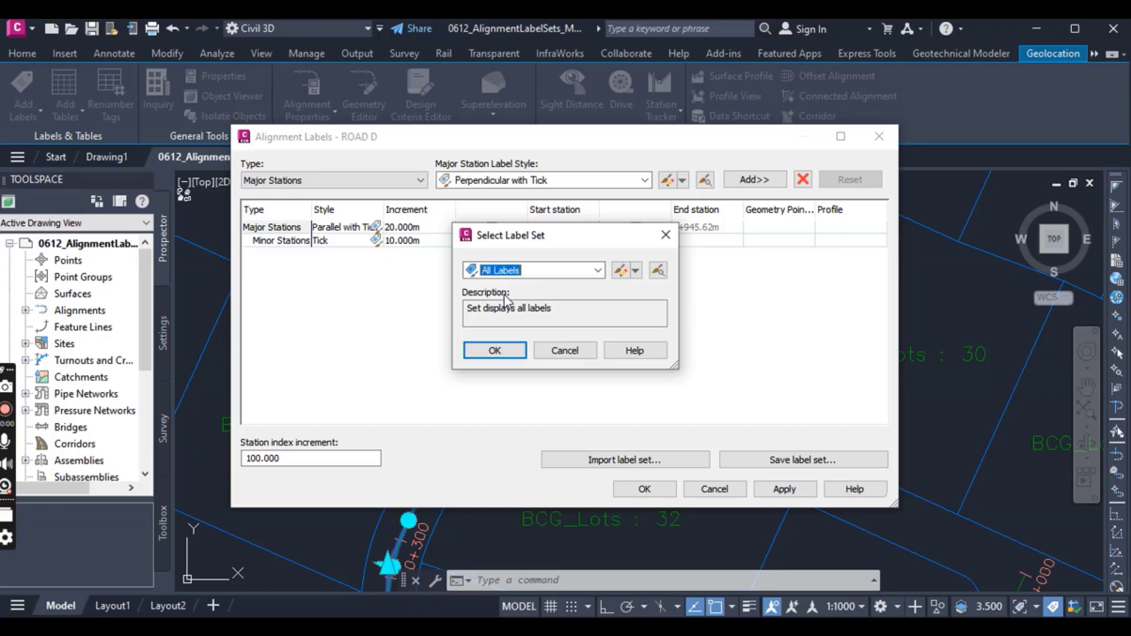
pyautogui.click(498, 351)
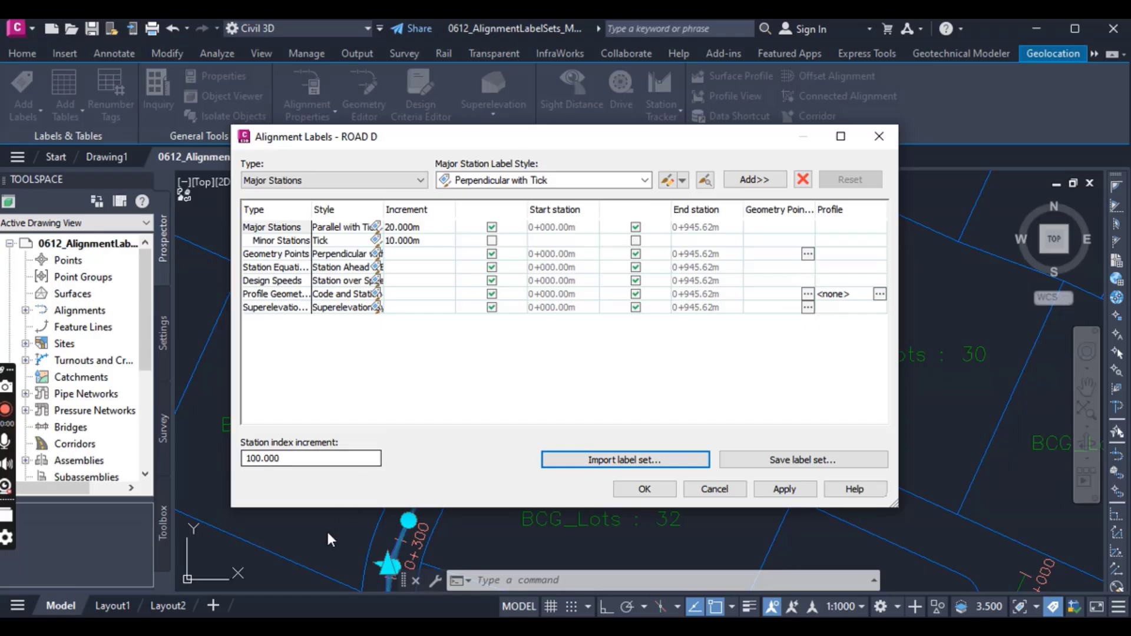
pyautogui.click(644, 489)
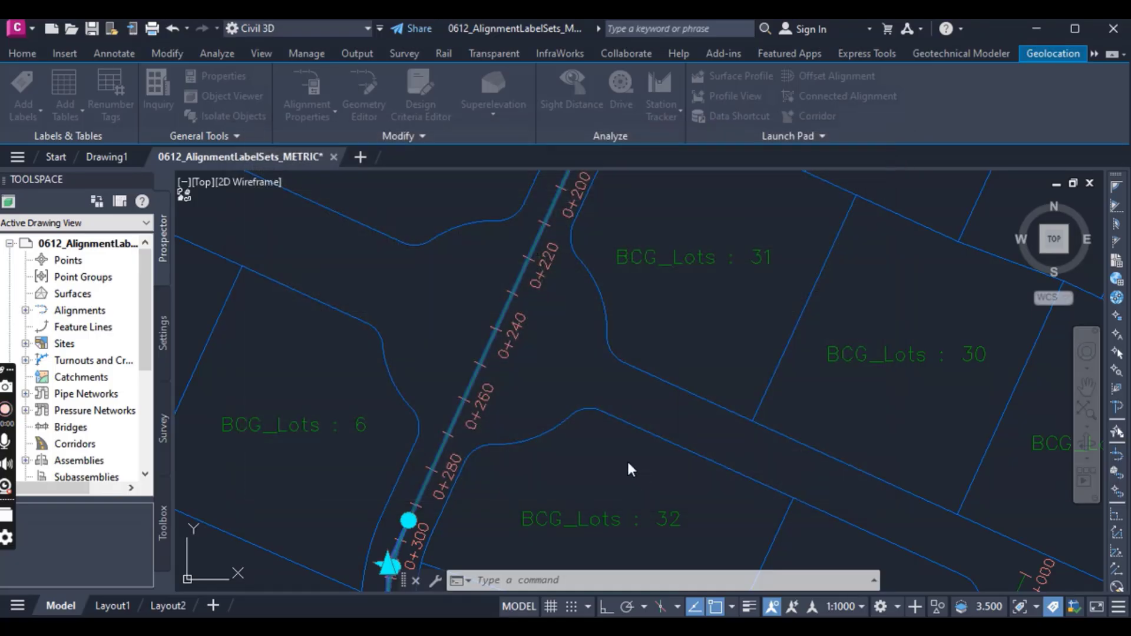
pyautogui.scroll(-3, 651, 398)
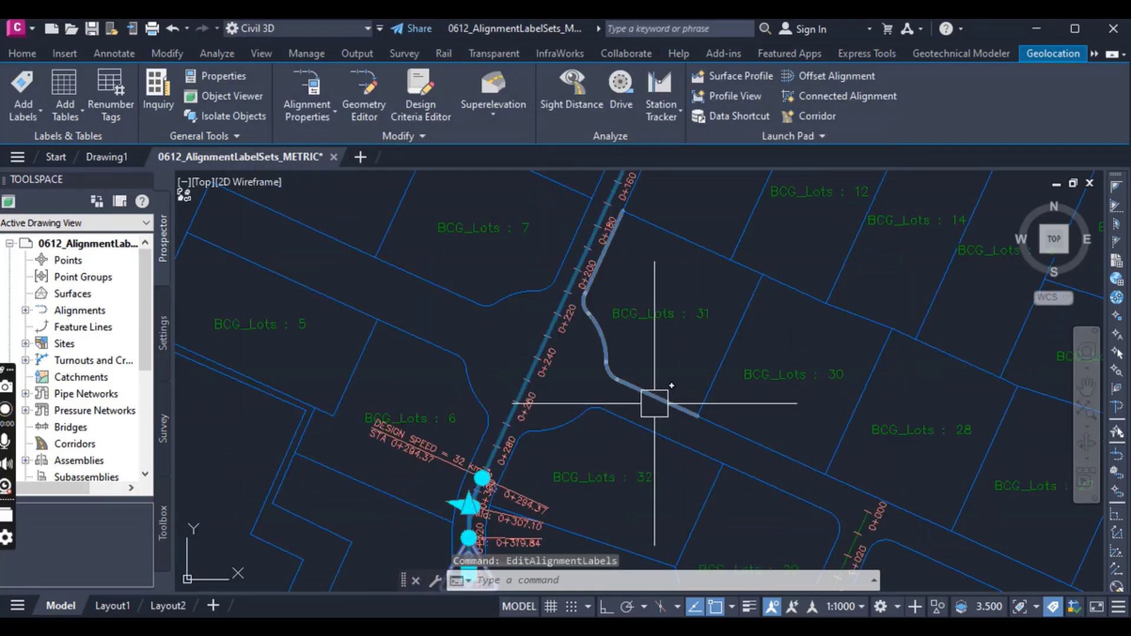
pyautogui.scroll(-3, 626, 383)
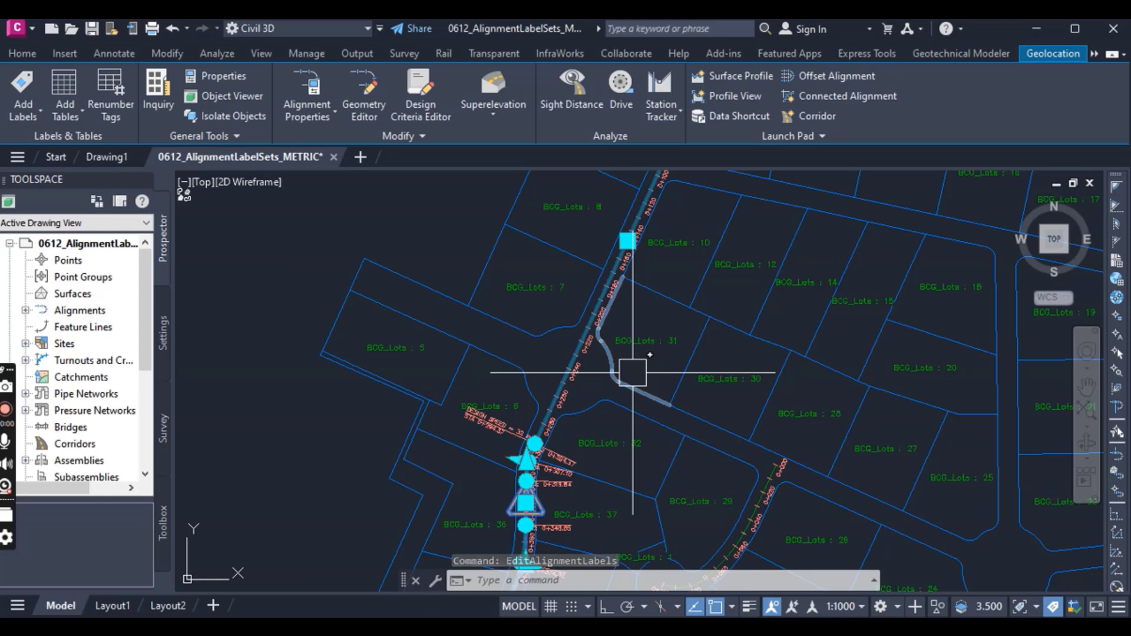
pyautogui.press('Escape')
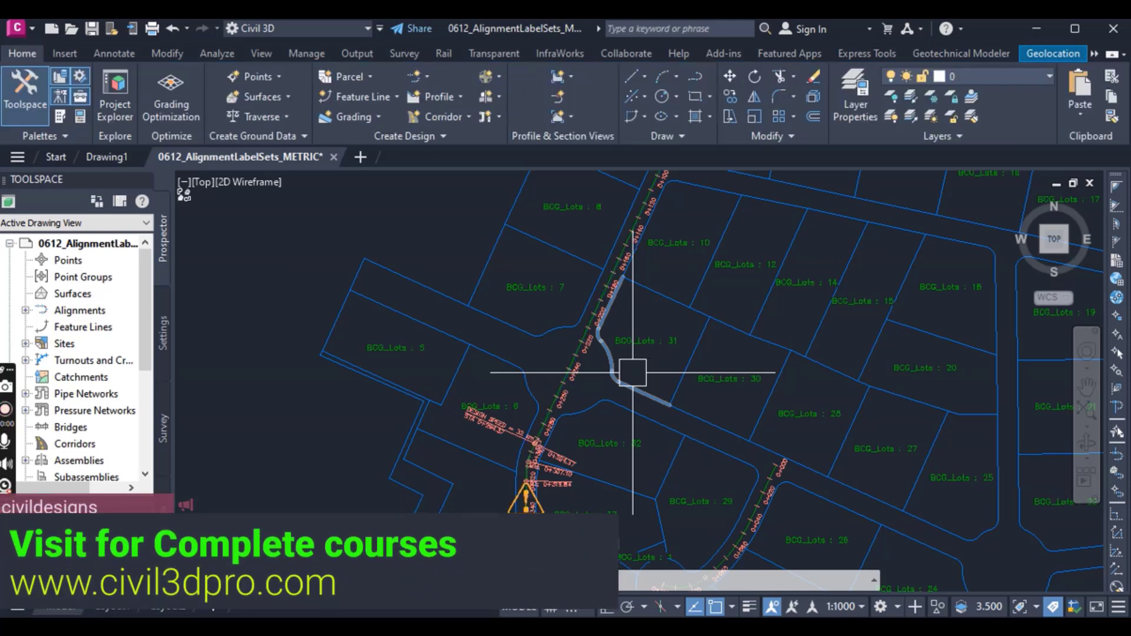
# - Apply the All Labels set to the short cul-de-sac alignment ROAD G by importing it into its alignment labels
pyautogui.scroll(2, 633, 372)
pyautogui.scroll(-2, 529, 339)
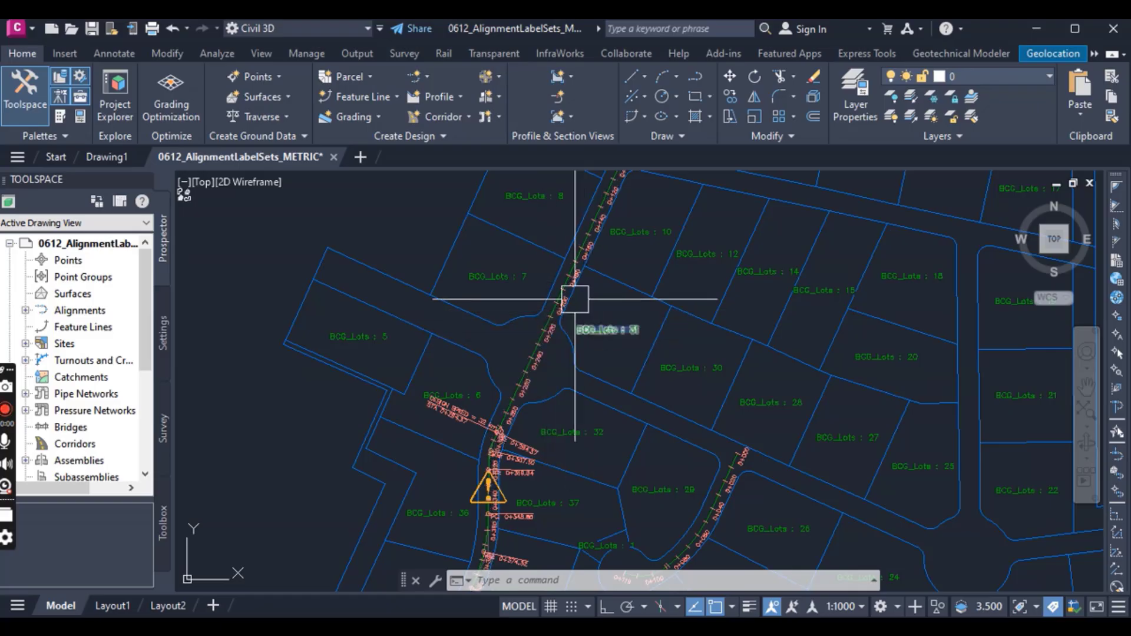
pyautogui.scroll(-5, 606, 424)
pyautogui.scroll(10, 647, 404)
pyautogui.scroll(-3, 546, 353)
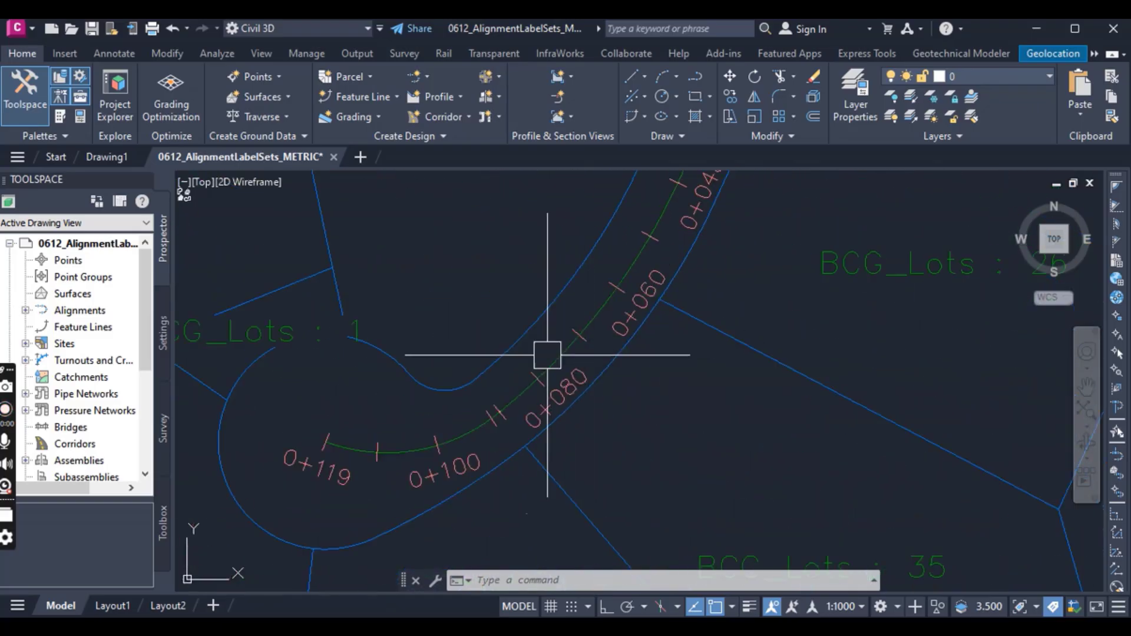
pyautogui.scroll(3, 548, 345)
pyautogui.click(537, 377)
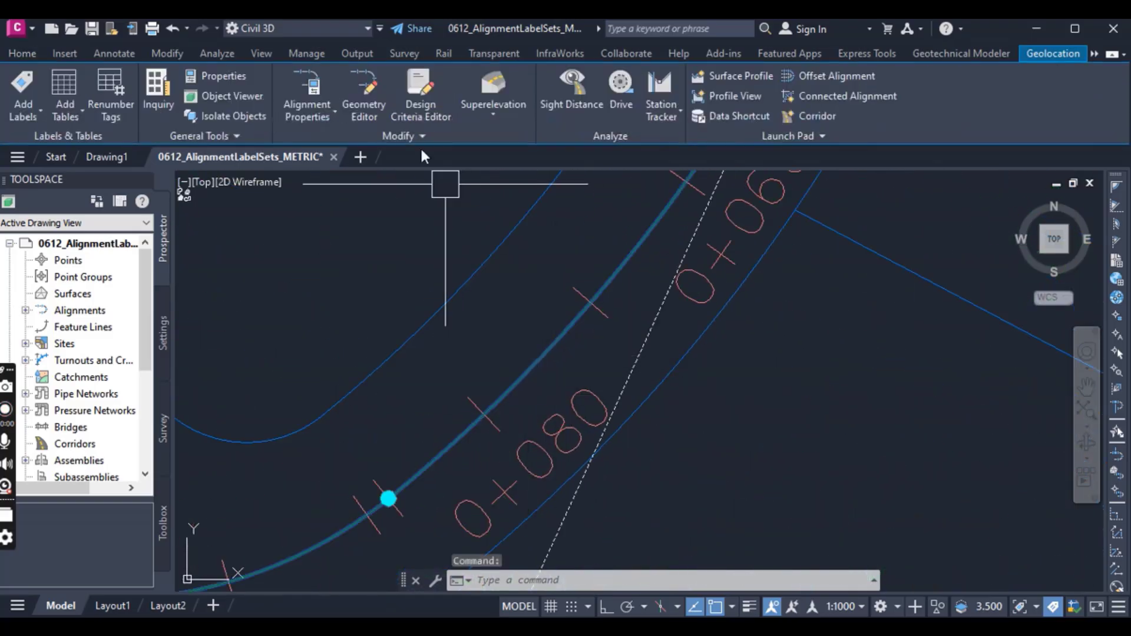
pyautogui.rightClick(326, 268)
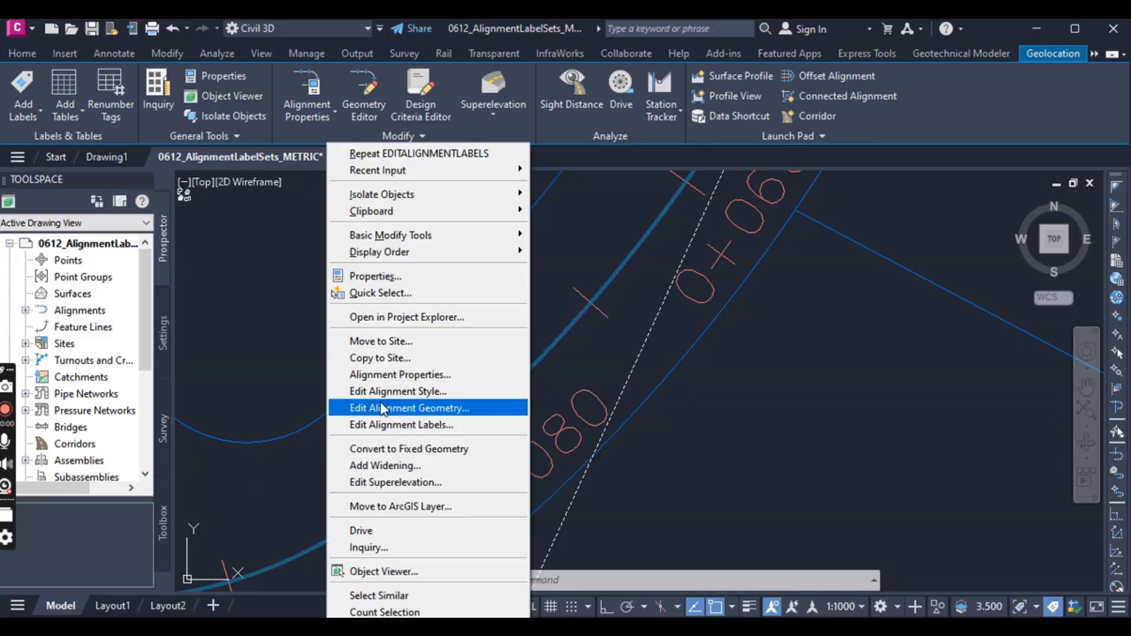
pyautogui.click(412, 424)
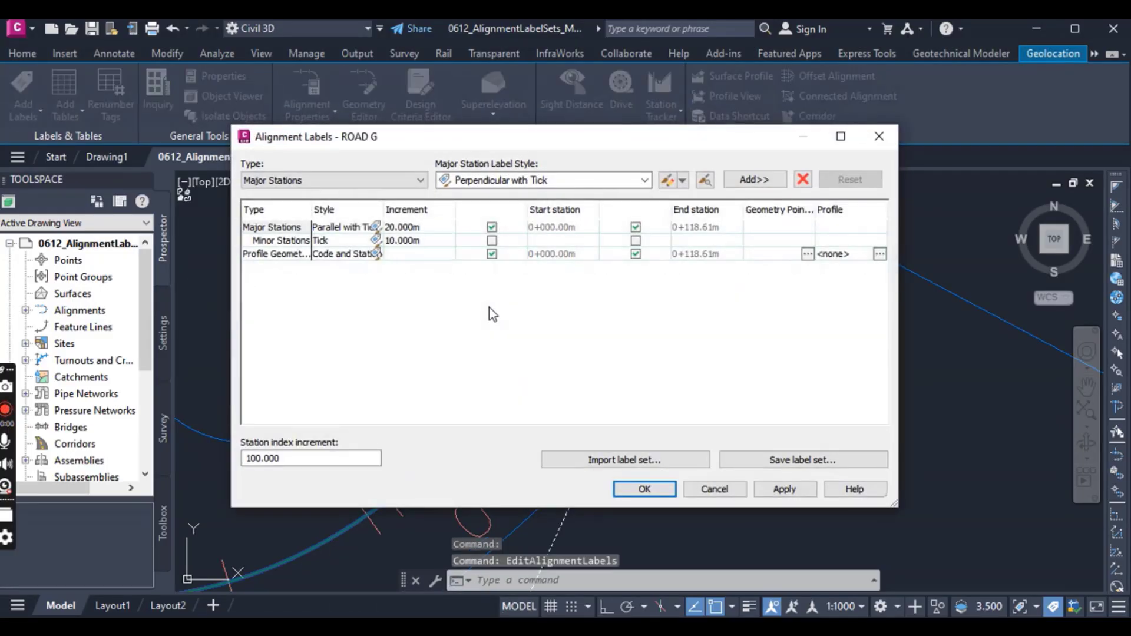
pyautogui.click(622, 460)
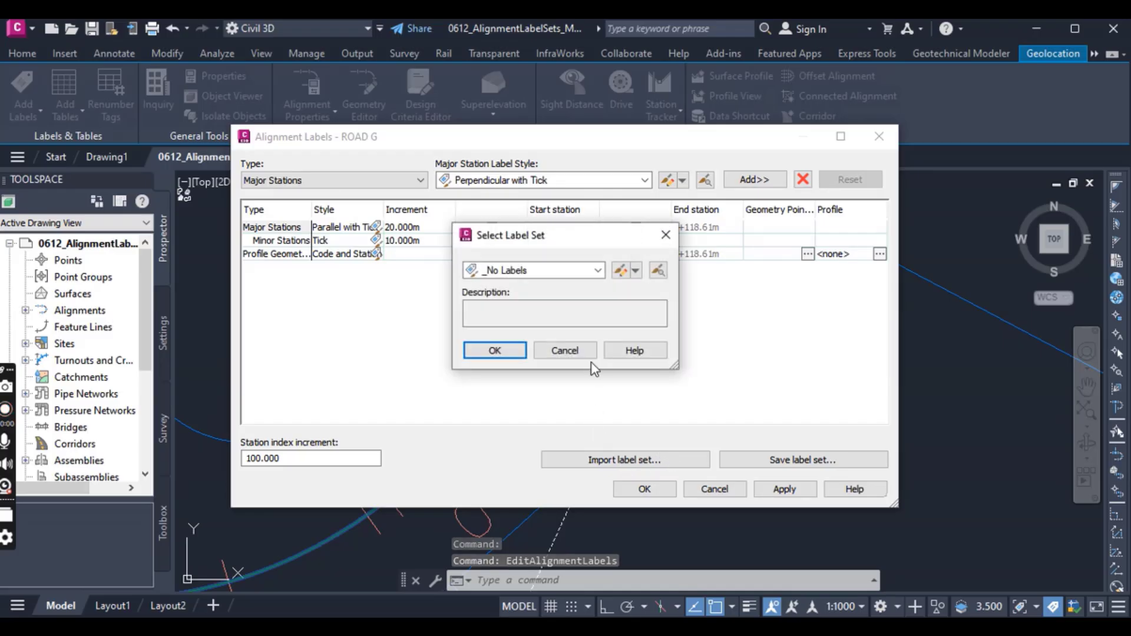
pyautogui.click(533, 272)
pyautogui.click(525, 300)
pyautogui.click(494, 350)
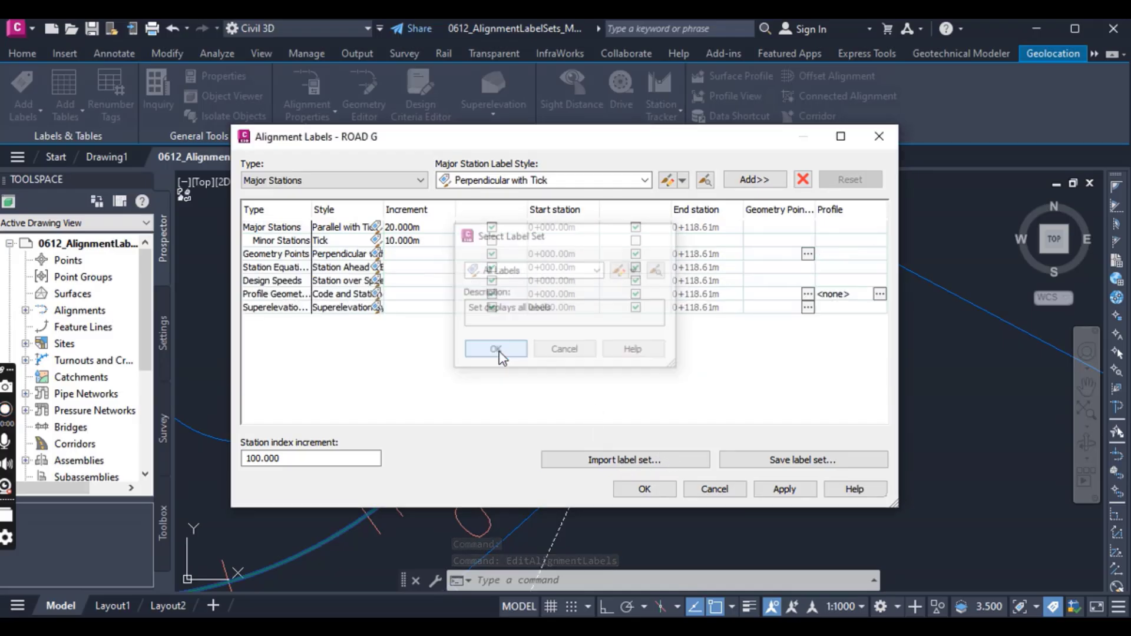
pyautogui.click(644, 489)
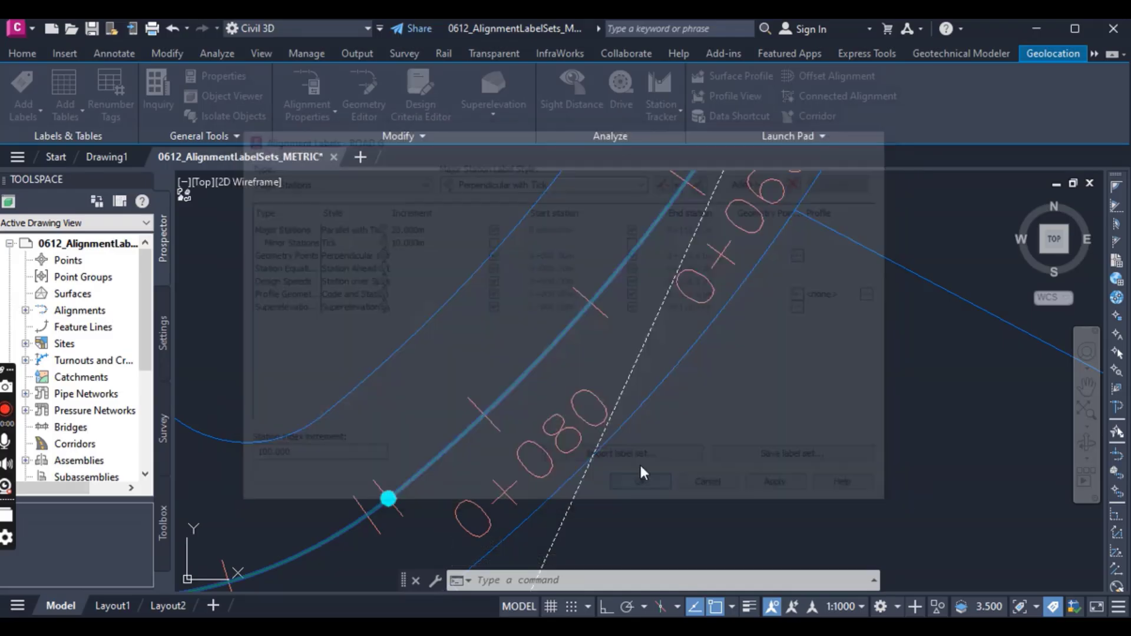
pyautogui.scroll(-3, 547, 440)
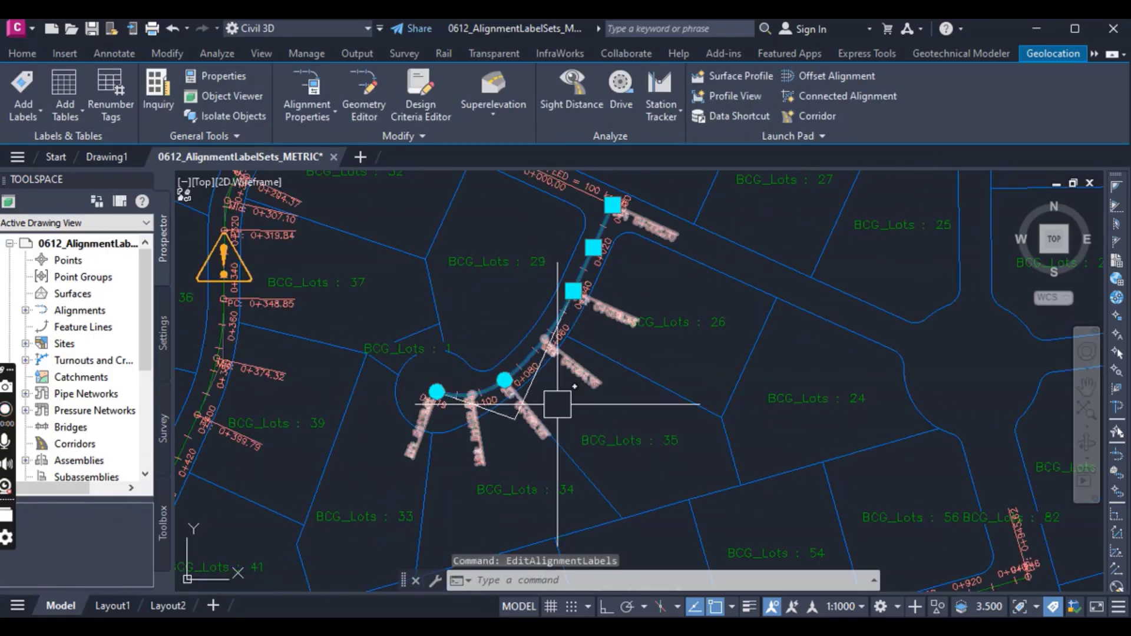
pyautogui.press('Escape')
# - Examine the geometry point and station labels along the ROAD G and ROAD D curves
pyautogui.moveTo(518, 386)
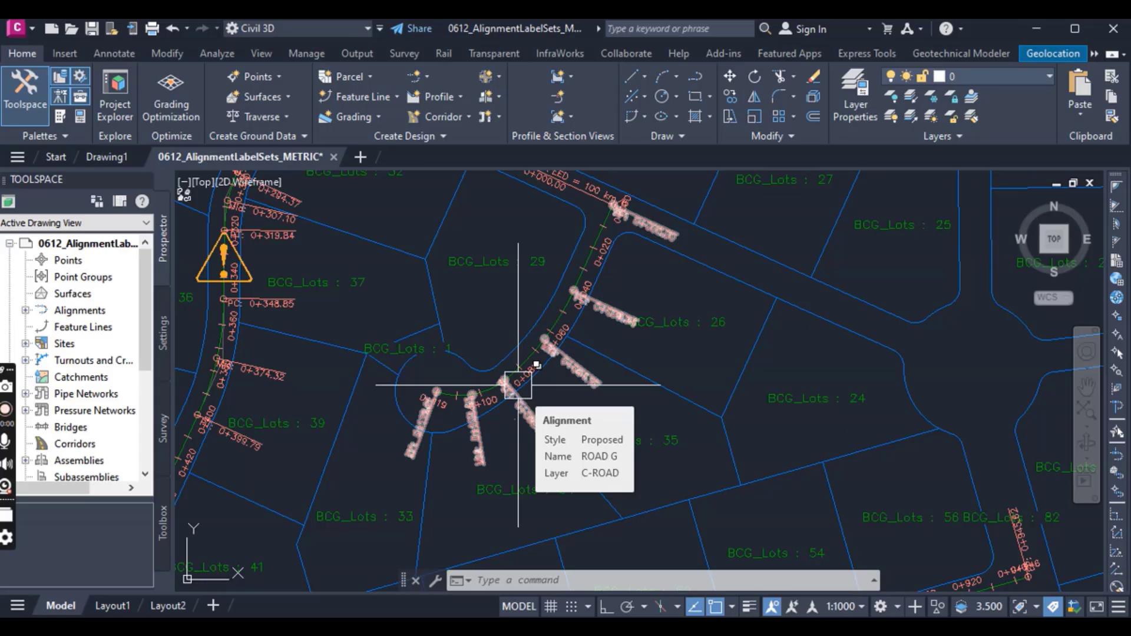
pyautogui.scroll(-5, 518, 385)
pyautogui.scroll(4, 404, 374)
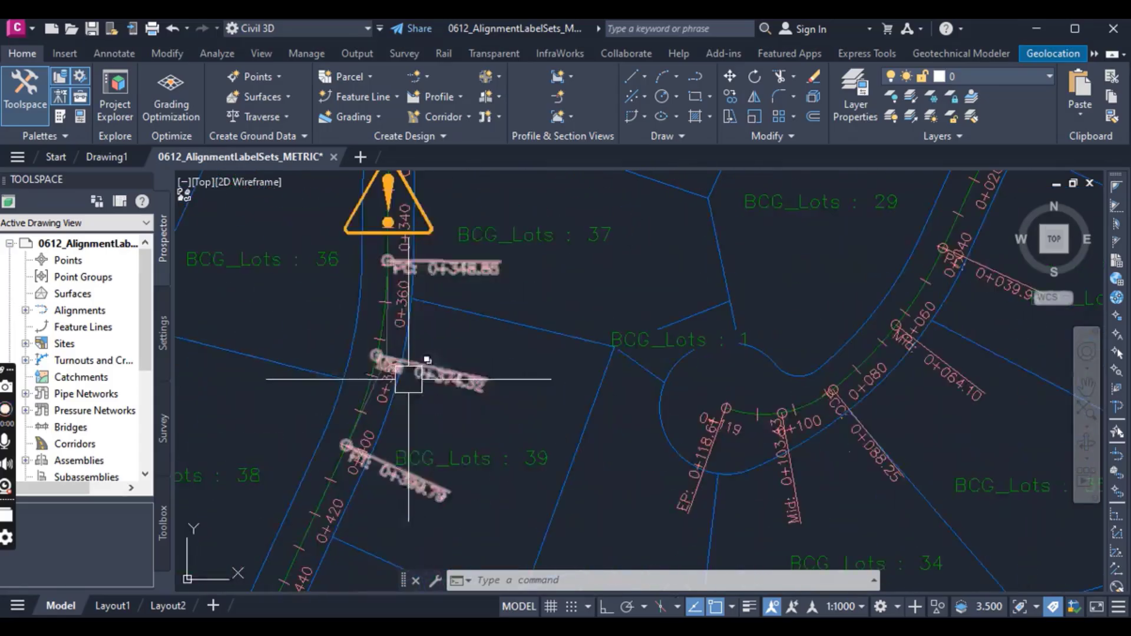
pyautogui.scroll(-2, 463, 406)
pyautogui.scroll(5, 463, 406)
pyautogui.scroll(-3, 454, 348)
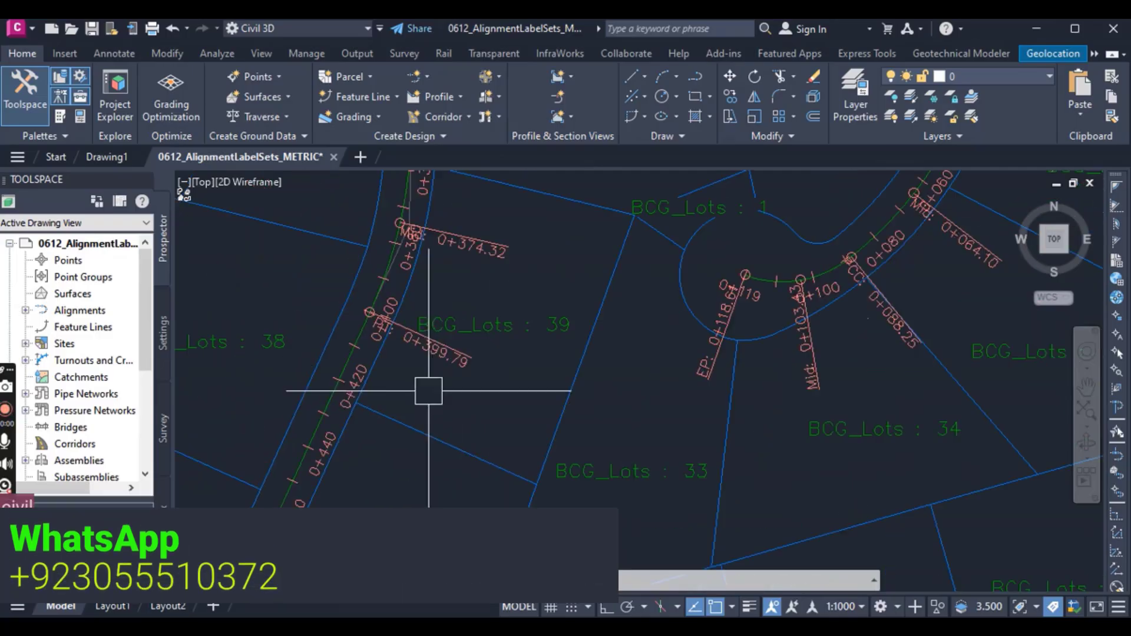
pyautogui.scroll(1, 454, 406)
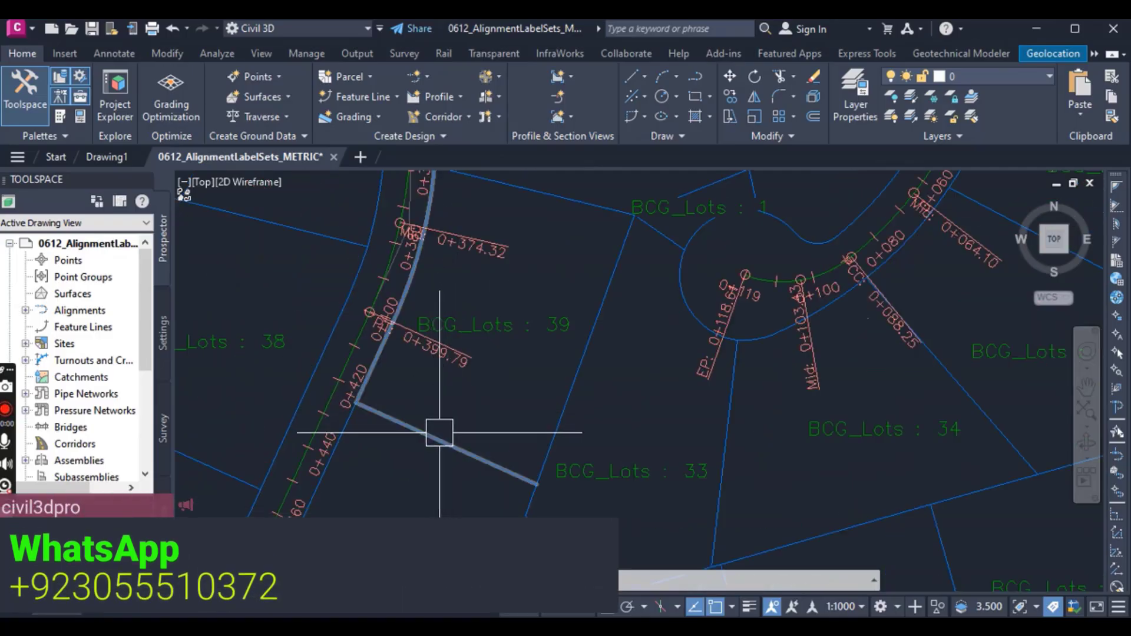
pyautogui.moveTo(460, 446)
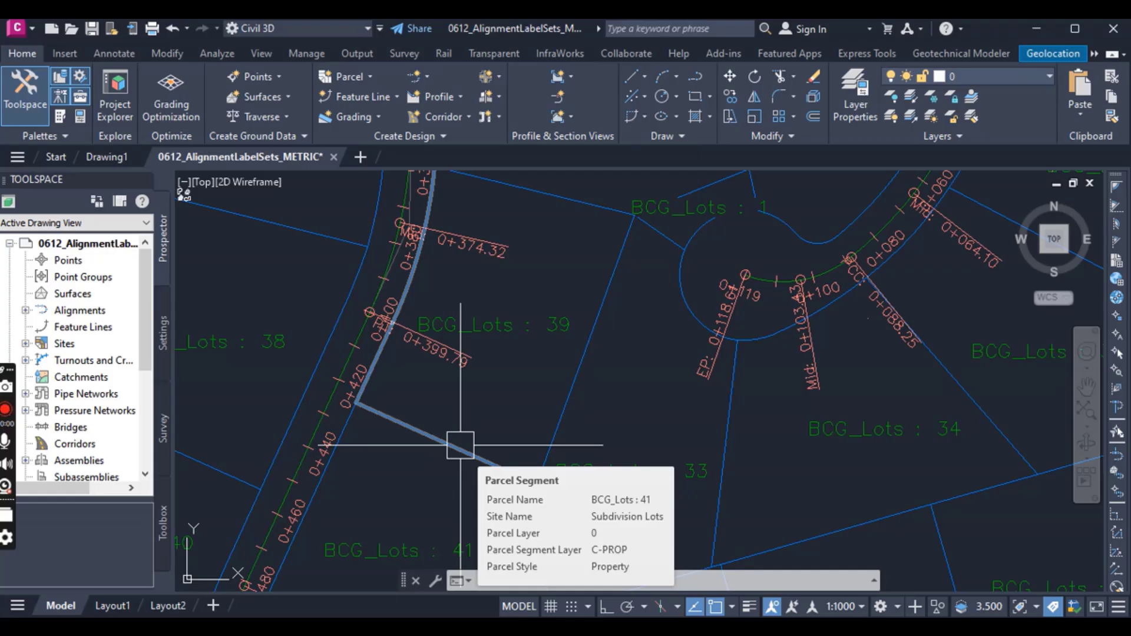
# - Show the Properties palette and leave it floating undocked over the drawing
pyautogui.hotkey('ctrl', '1')
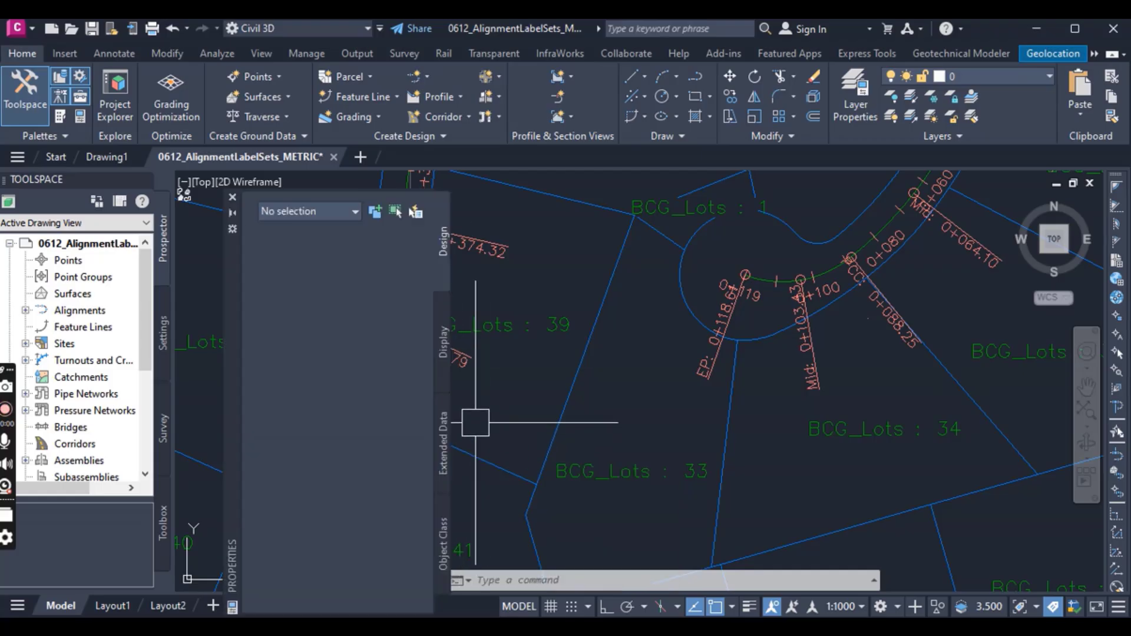
pyautogui.moveTo(227, 273)
pyautogui.mouseDown()
pyautogui.moveTo(211, 213)
pyautogui.moveTo(253, 227)
pyautogui.mouseUp()
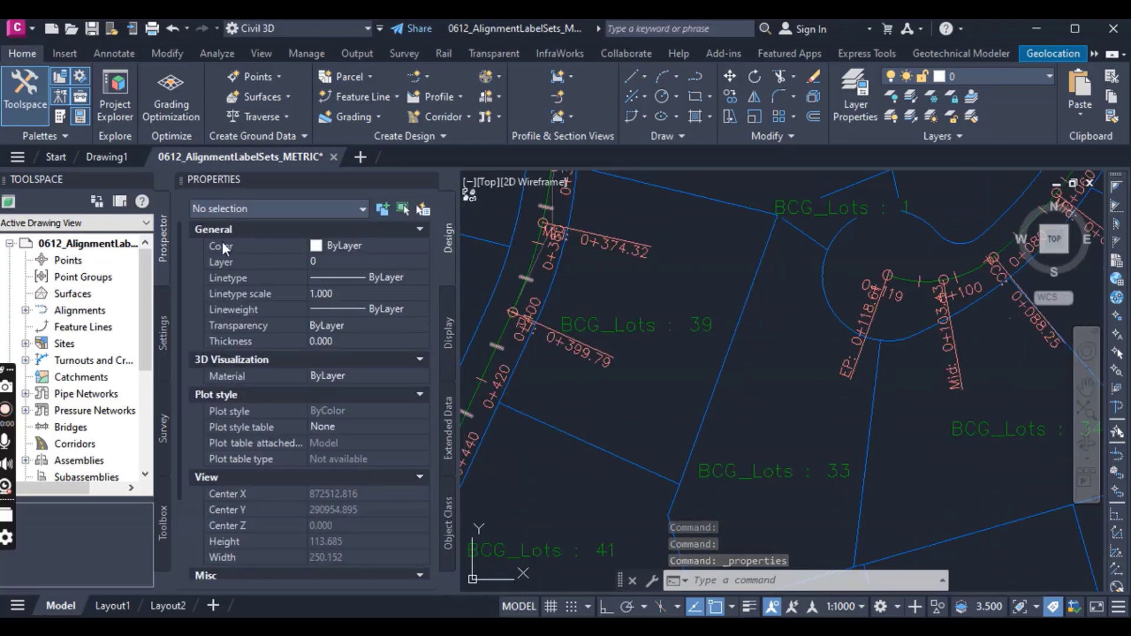
pyautogui.moveTo(373, 181)
pyautogui.mouseDown()
pyautogui.moveTo(469, 140)
pyautogui.moveTo(467, 75)
pyautogui.mouseUp()
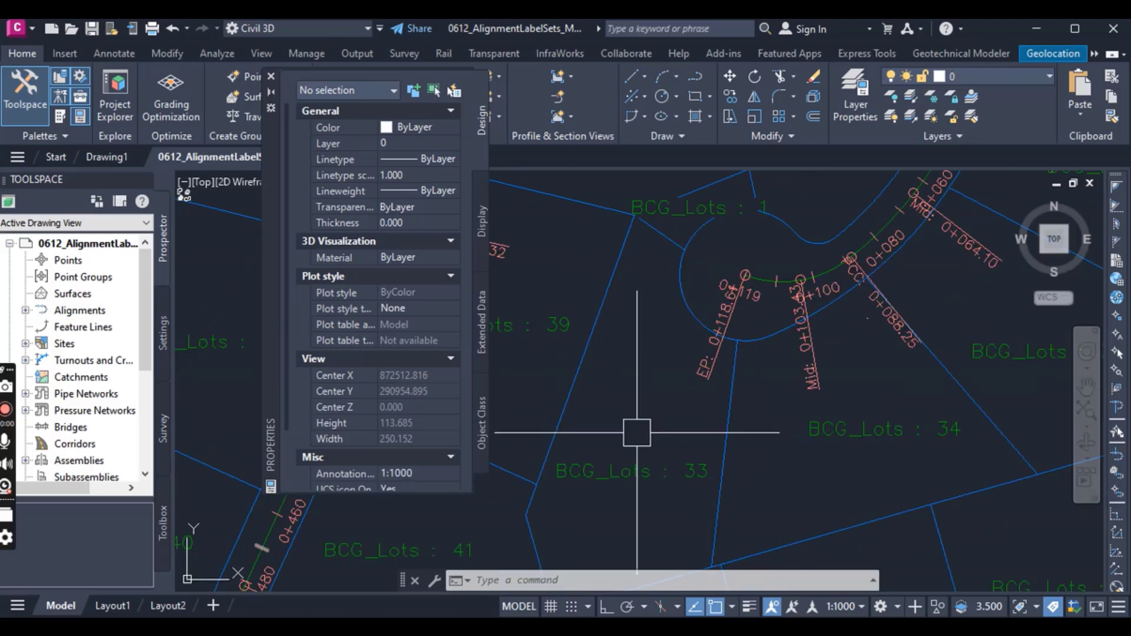
# - Inspect the properties of the geometry point label group on ROAD G, then clear the selection
pyautogui.scroll(-4, 636, 432)
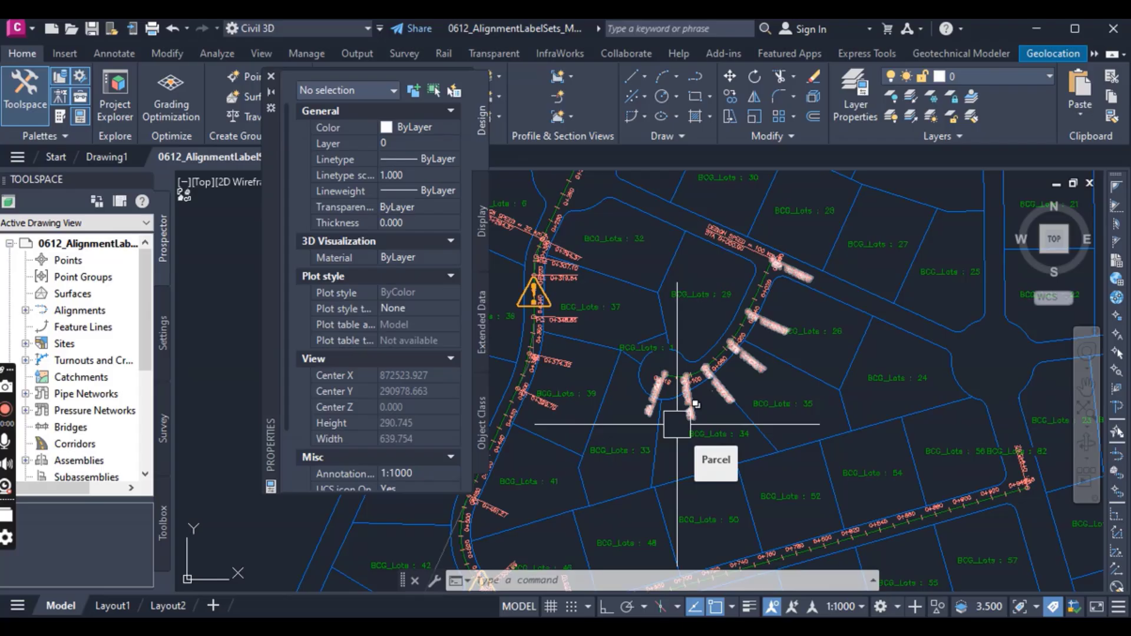
pyautogui.scroll(5, 694, 404)
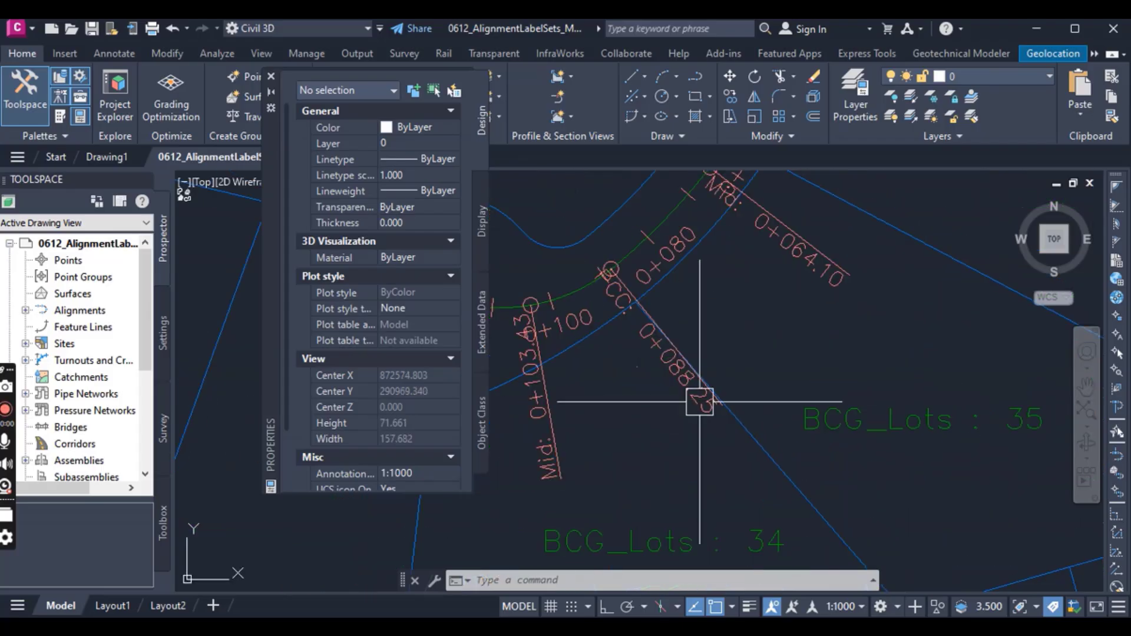
pyautogui.click(796, 255)
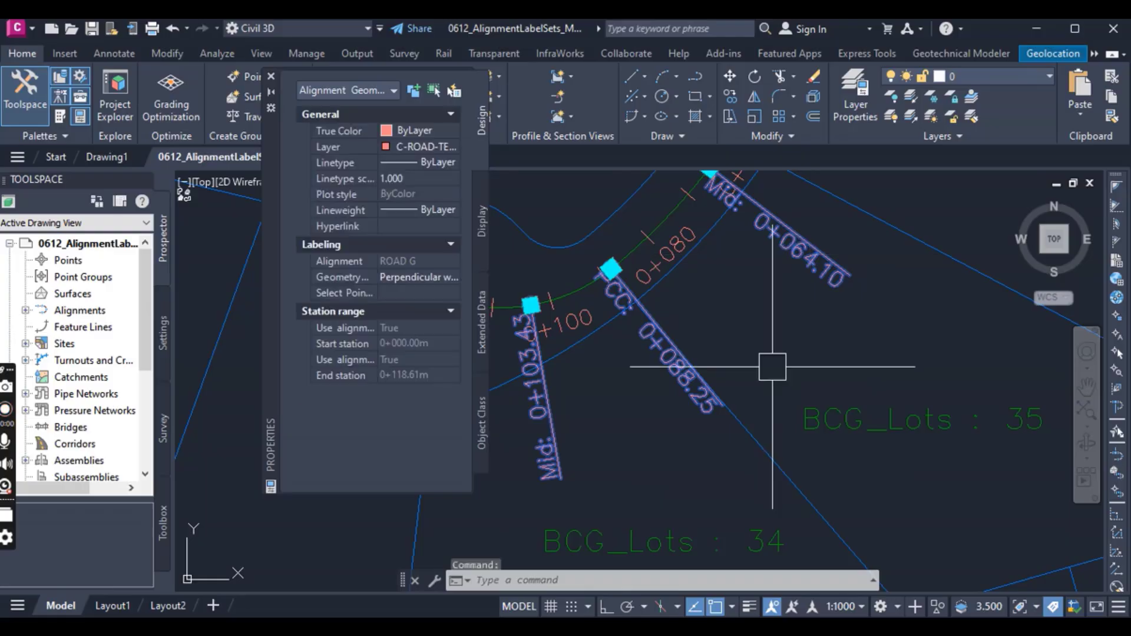
pyautogui.scroll(-2, 728, 407)
pyautogui.scroll(-5, 677, 448)
pyautogui.scroll(3, 737, 371)
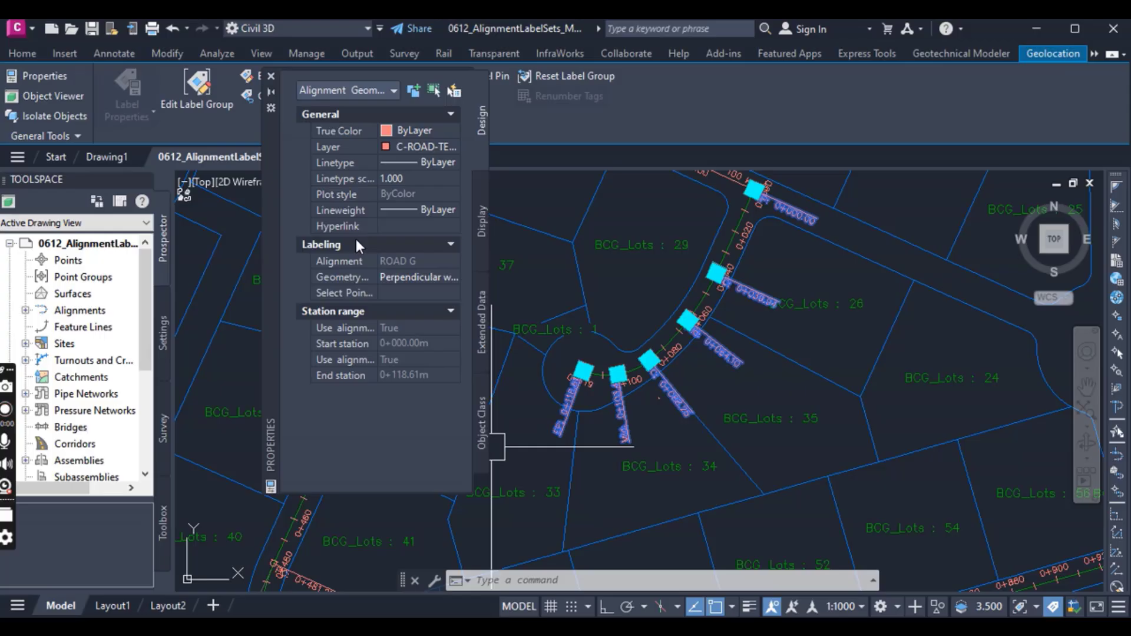
pyautogui.press('Escape')
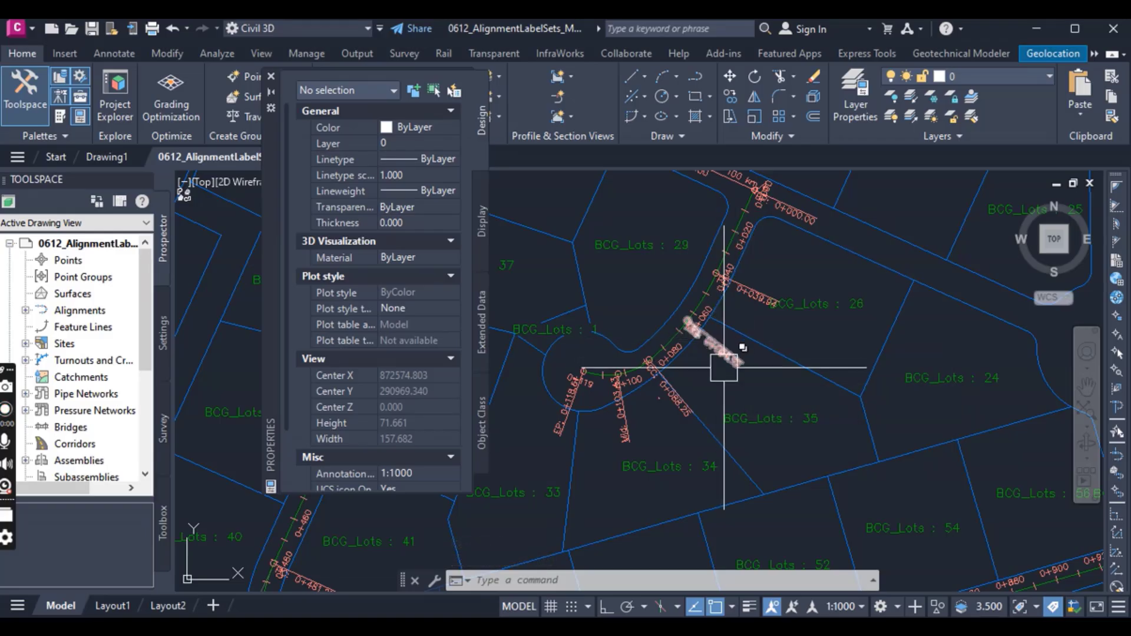
pyautogui.moveTo(725, 369)
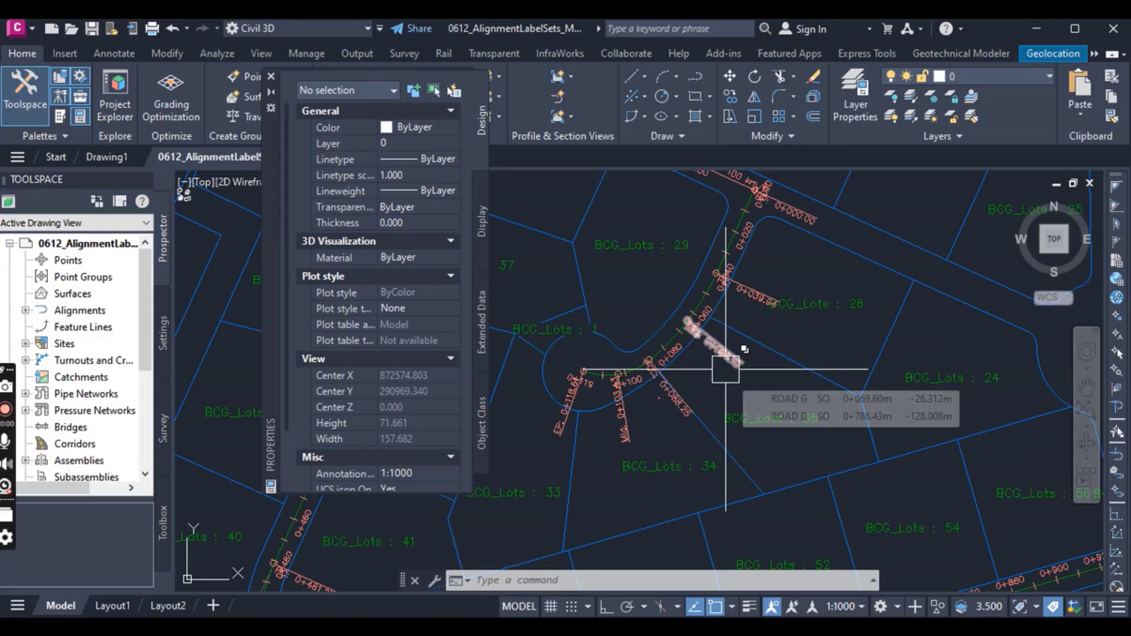
# - Set the label style of the end point label at ROAD G's cul-de-sac end to Perpendicular with Tick and Line
pyautogui.click(551, 428)
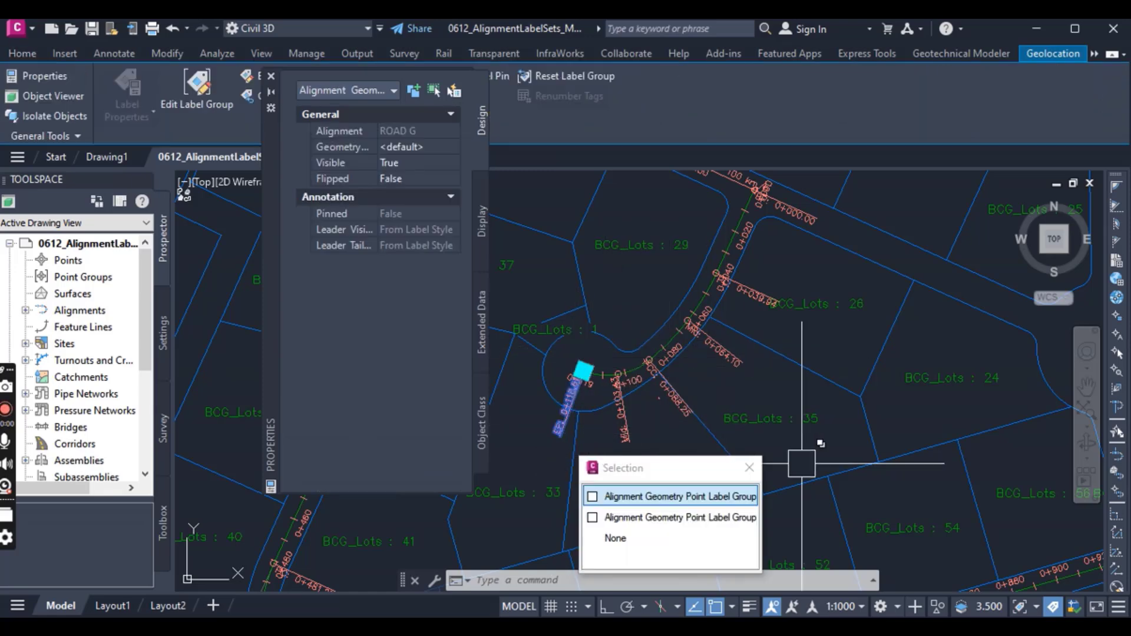
pyautogui.moveTo(785, 325)
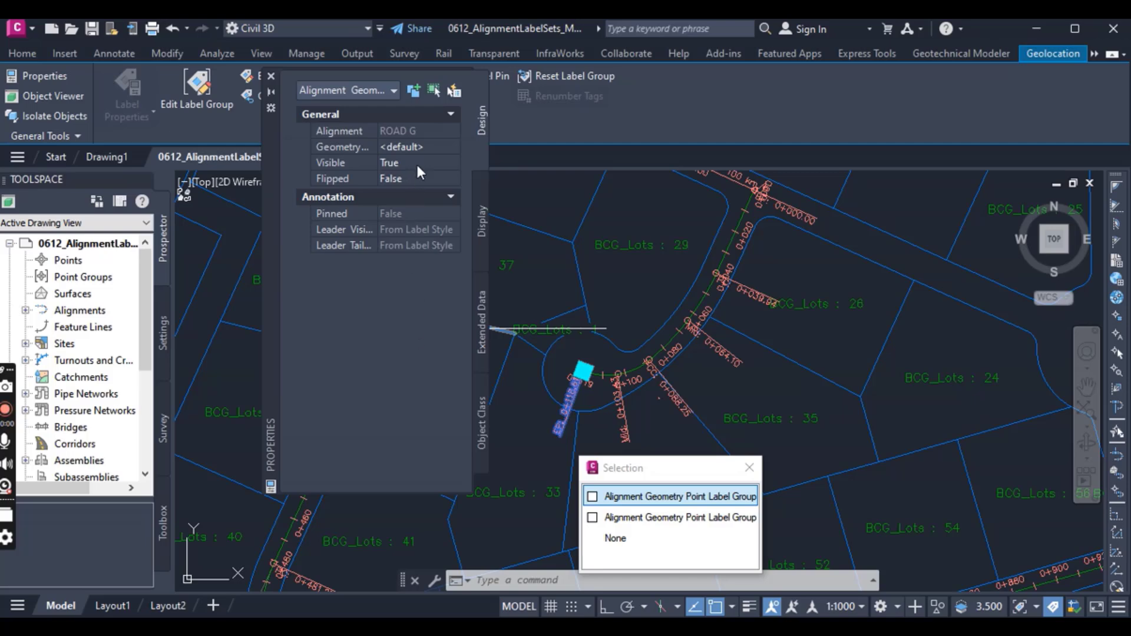
pyautogui.click(429, 147)
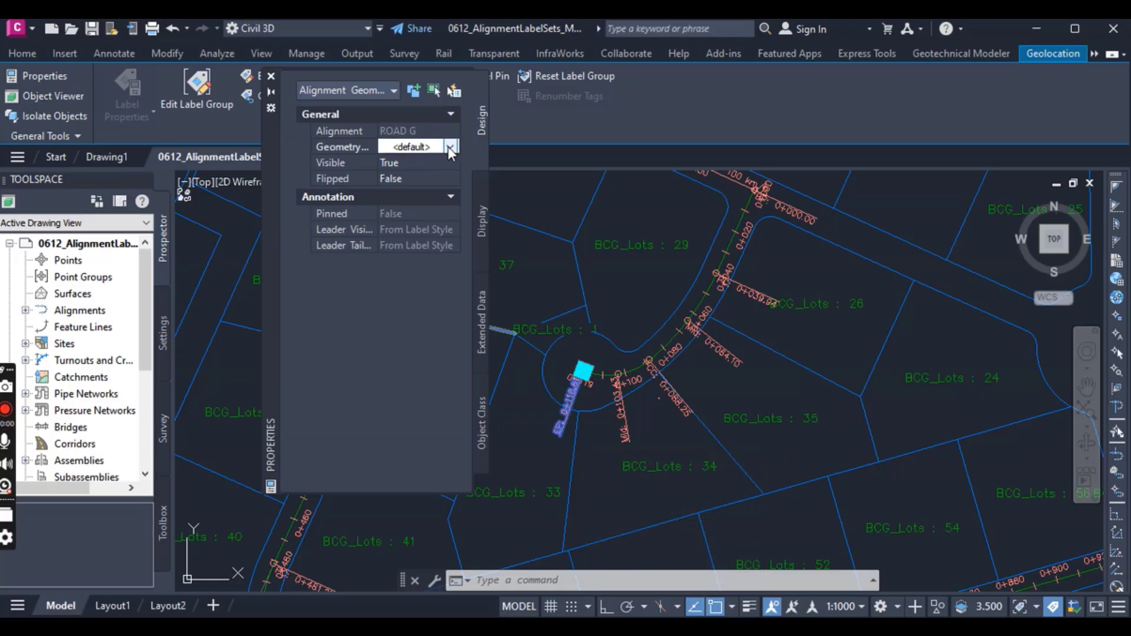
pyautogui.click(450, 147)
pyautogui.press('Up')
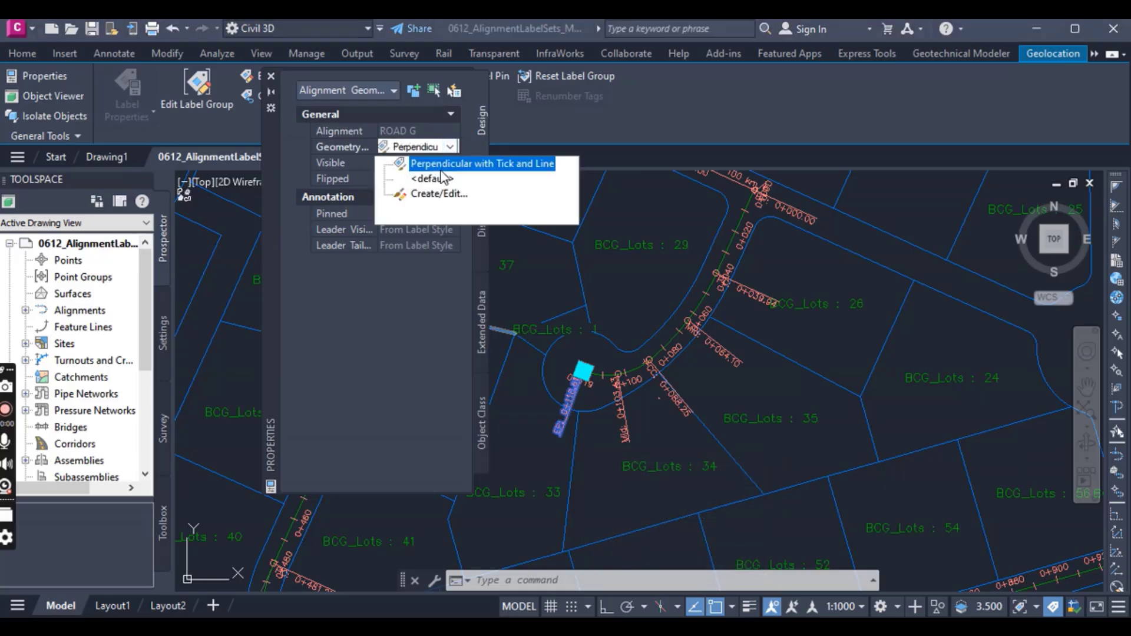
pyautogui.click(443, 165)
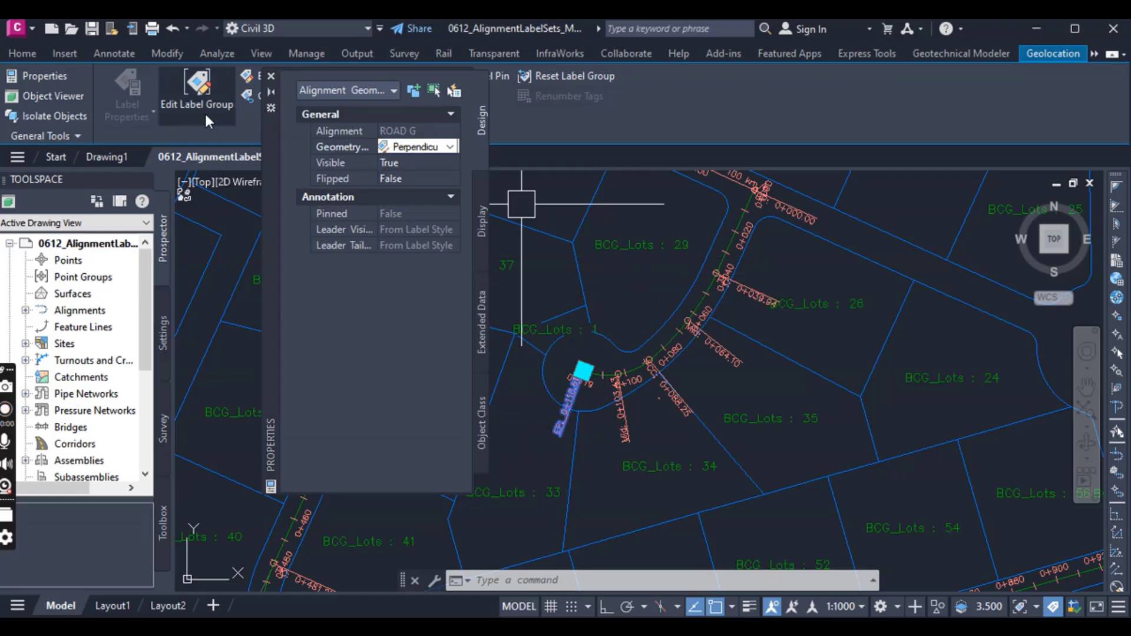
# - Flip the end point label to the other side of ROAD G, then close the Properties palette and clear the selection
pyautogui.moveTo(274, 122); pyautogui.dragTo(272, 210)
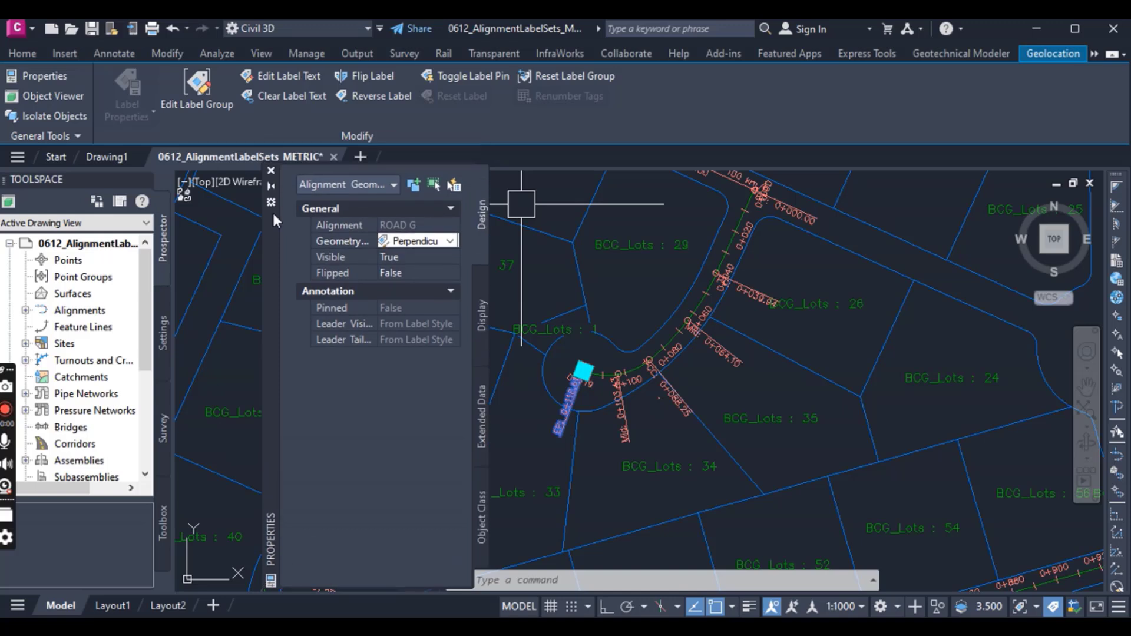
pyautogui.click(366, 78)
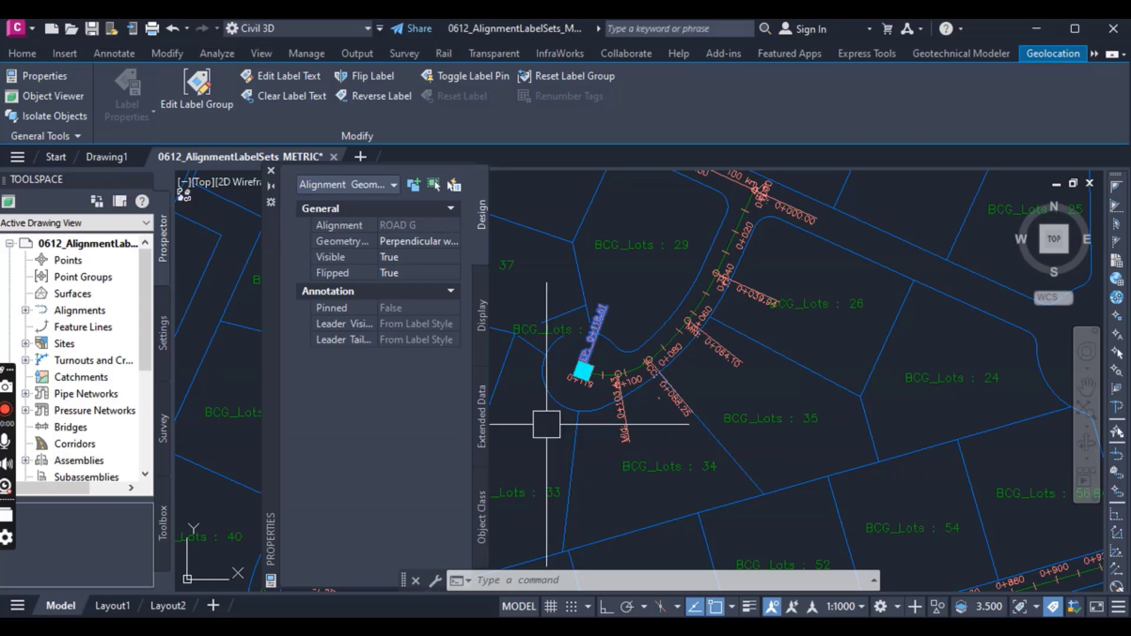
pyautogui.click(269, 170)
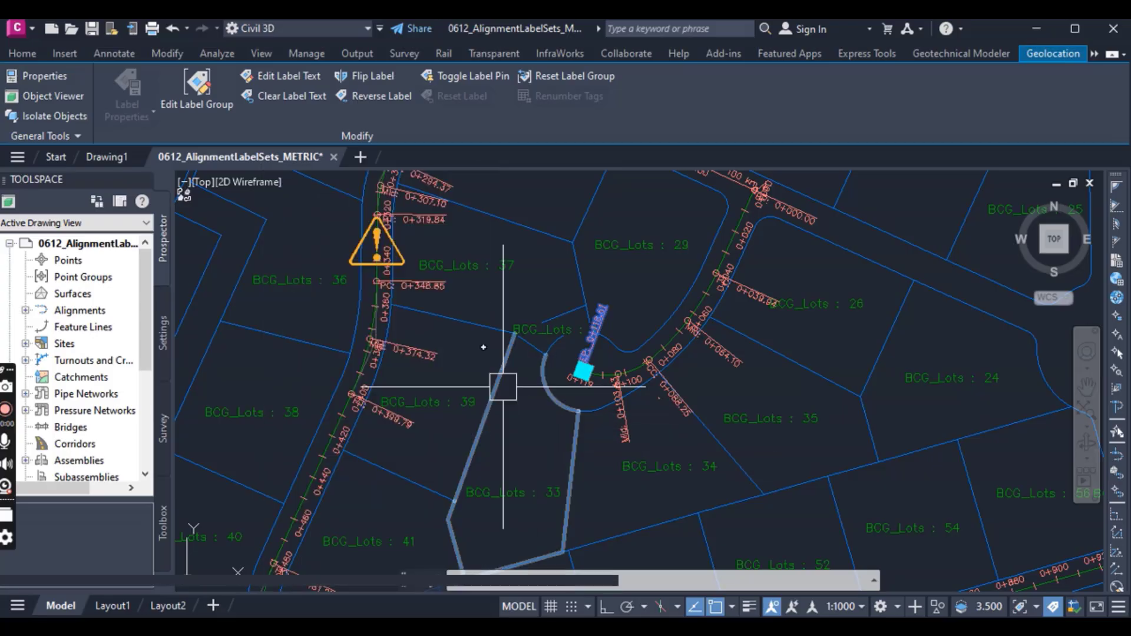
pyautogui.press('Escape')
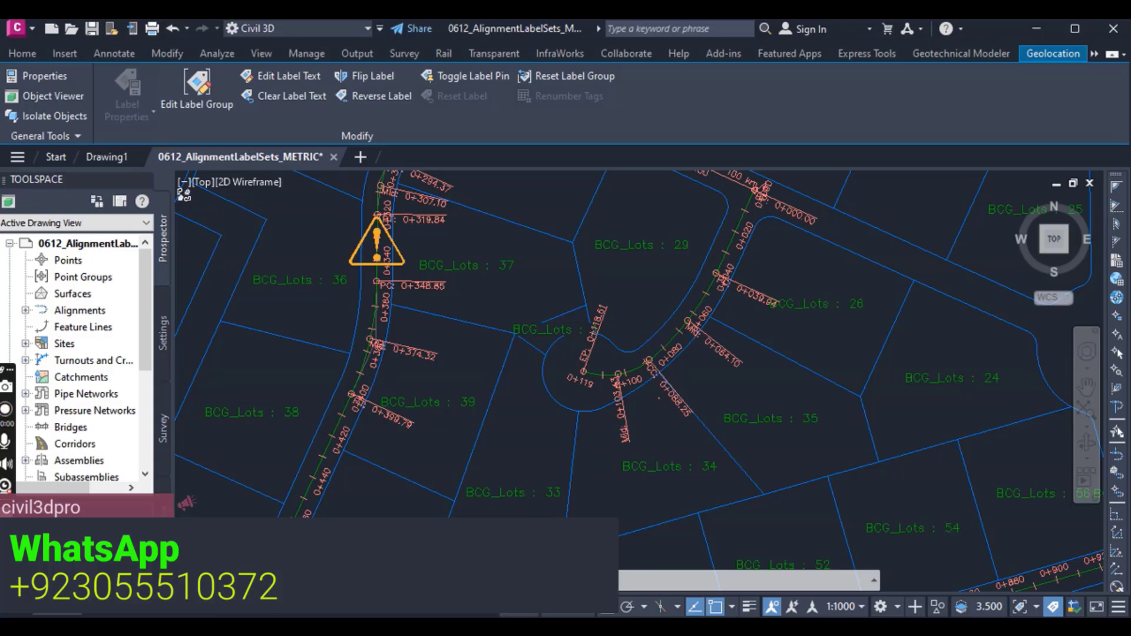
pyautogui.scroll(-2, 542, 325)
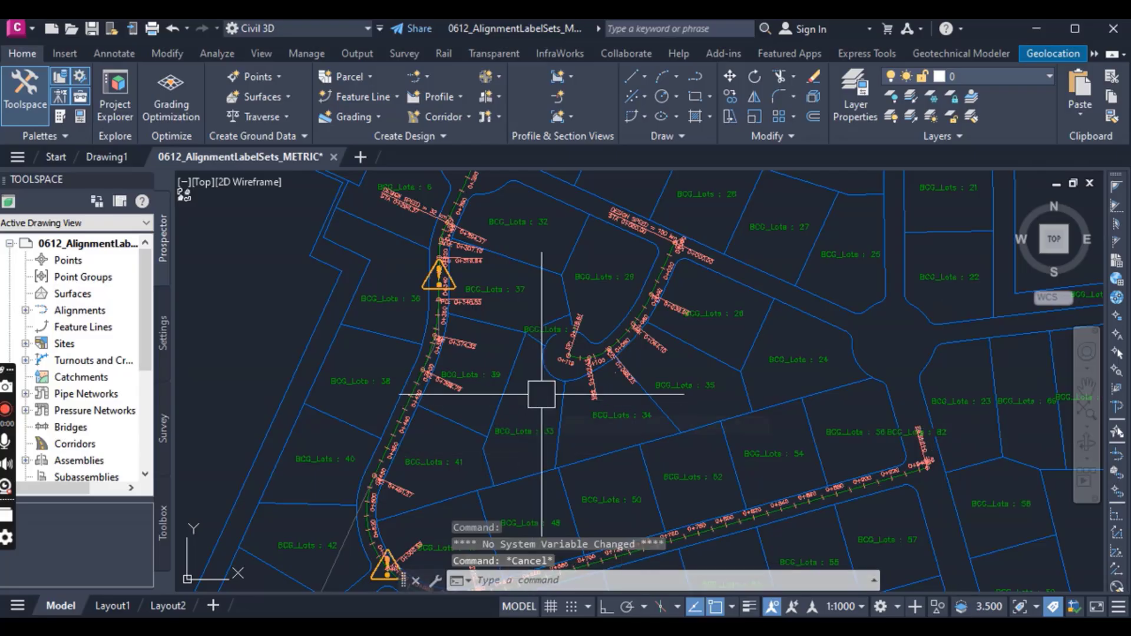
# - Open Add Labels for alignments with the label type Station Offset - Fixed Point
pyautogui.moveTo(541, 394)
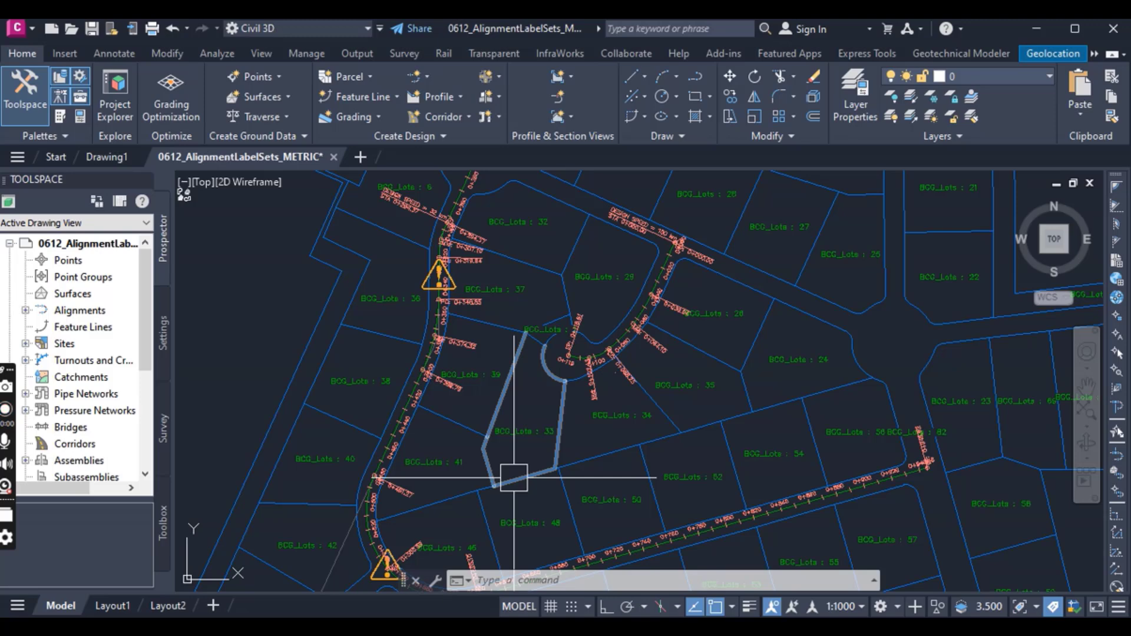
pyautogui.moveTo(514, 477)
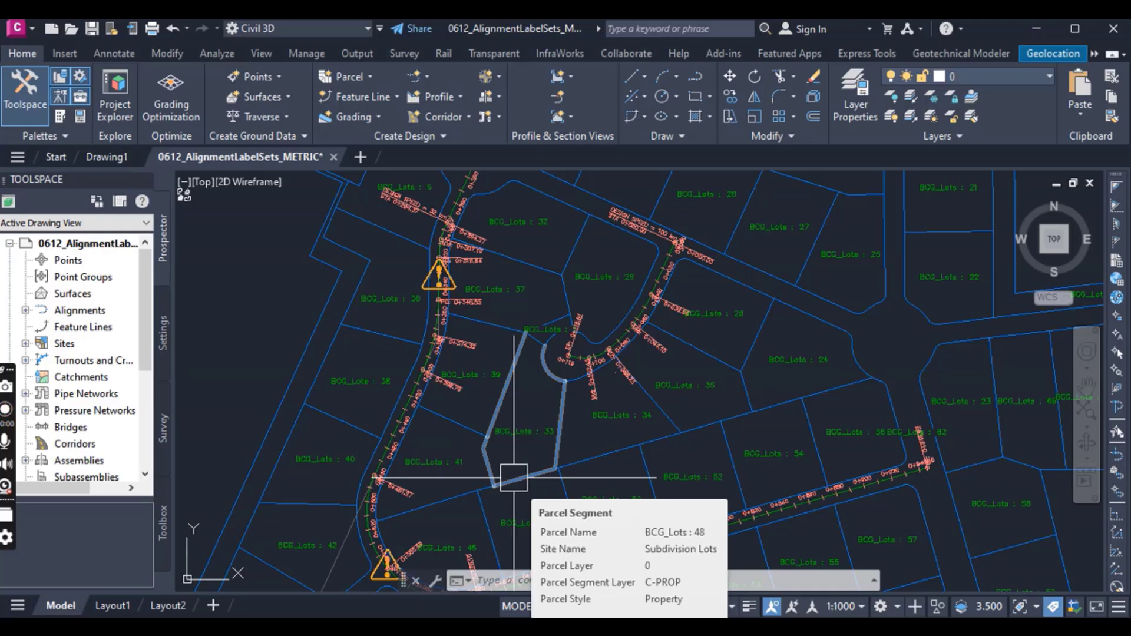
pyautogui.scroll(2, 470, 508)
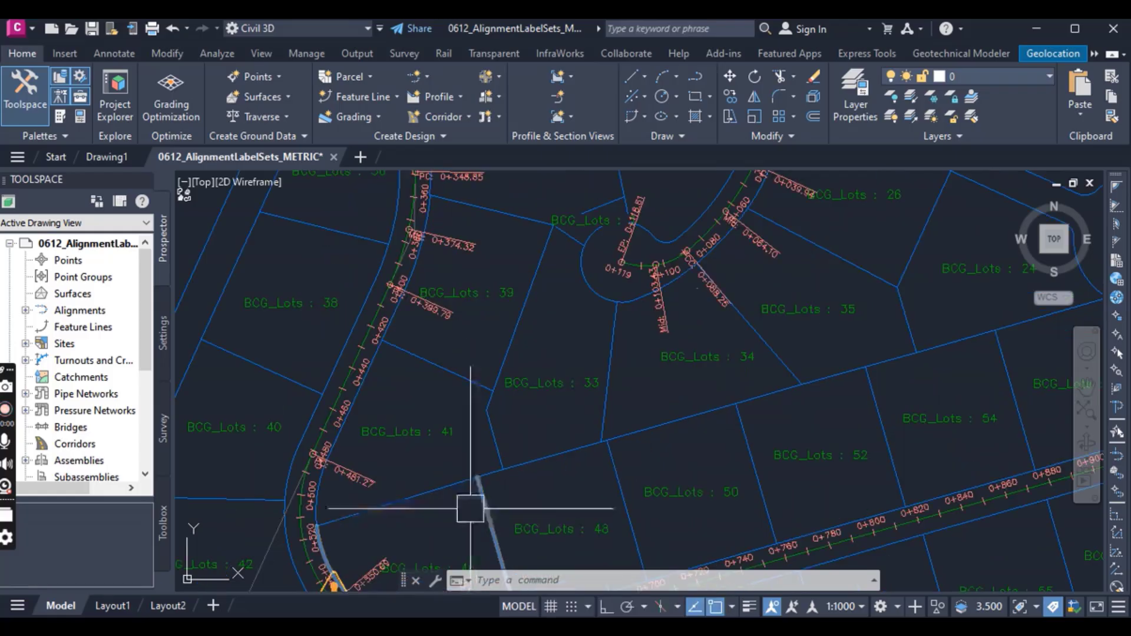
pyautogui.scroll(-4, 505, 424)
pyautogui.scroll(5, 386, 556)
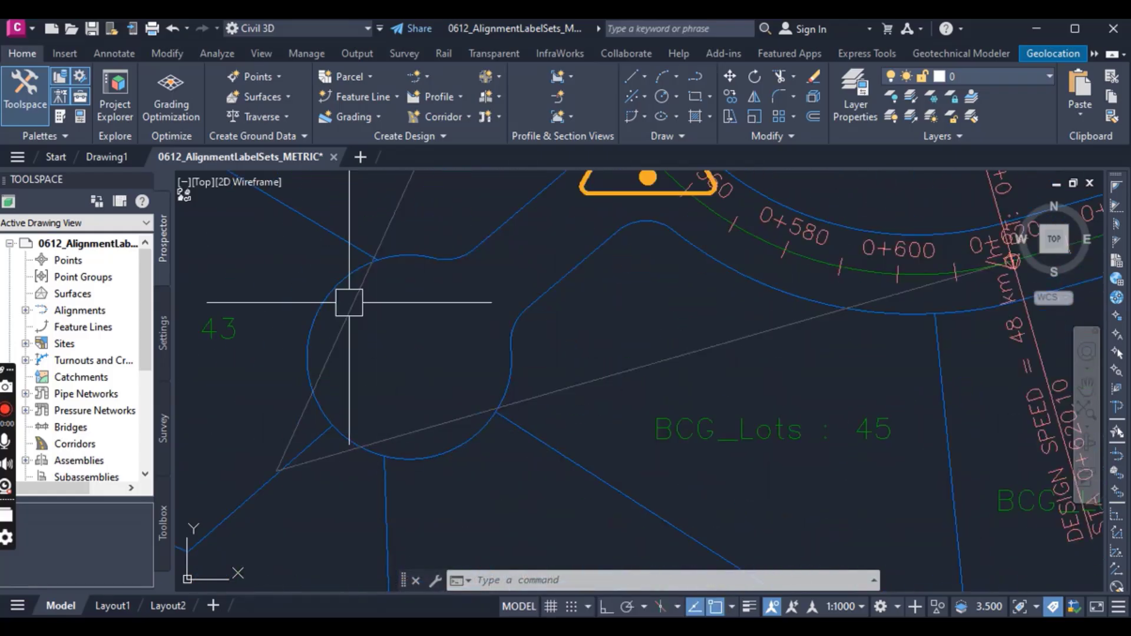
pyautogui.scroll(-4, 444, 372)
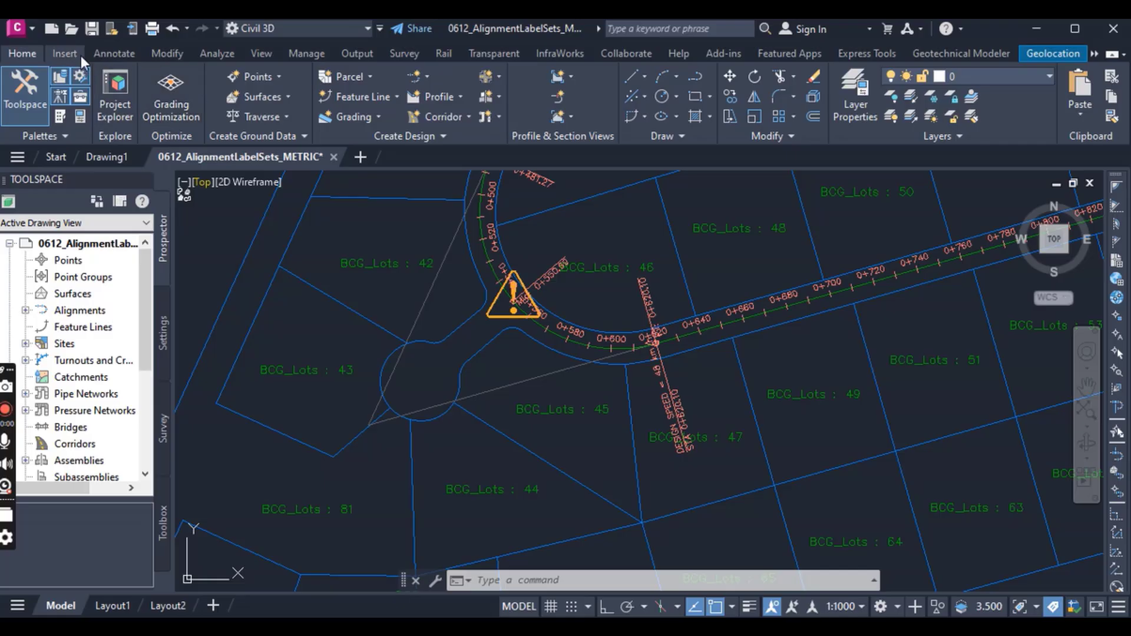
pyautogui.click(104, 52)
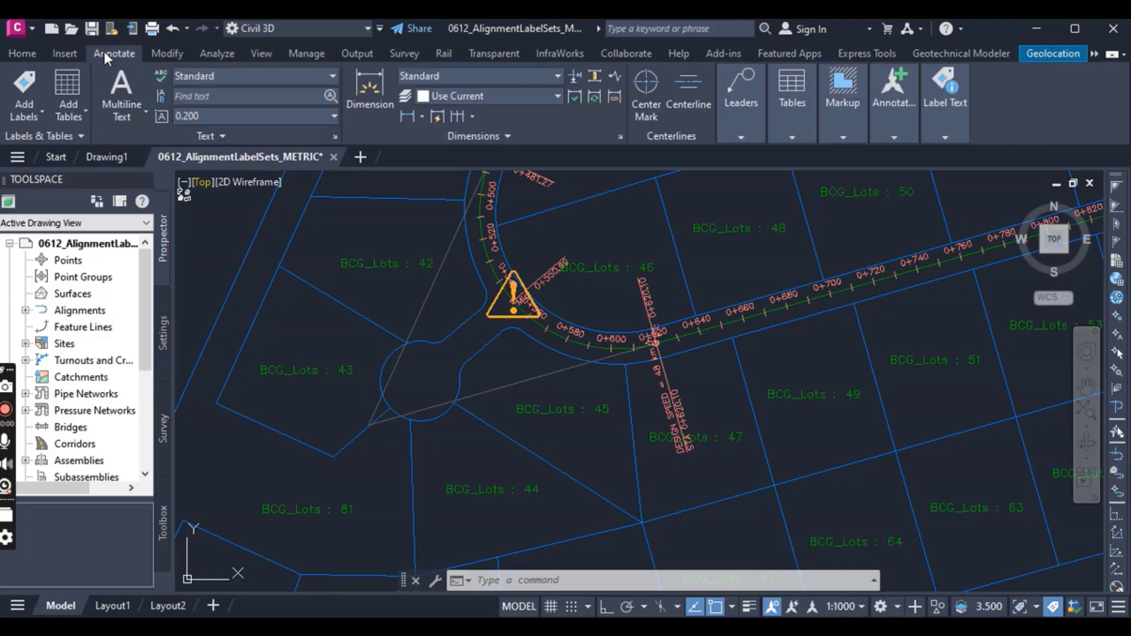
pyautogui.click(30, 122)
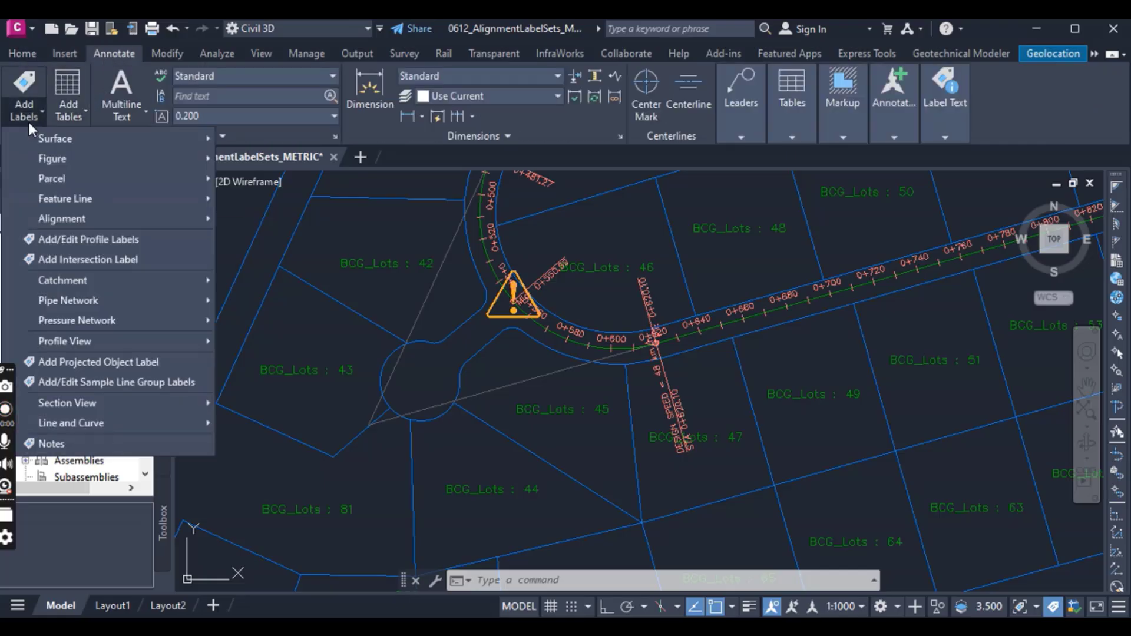
pyautogui.moveTo(69, 221)
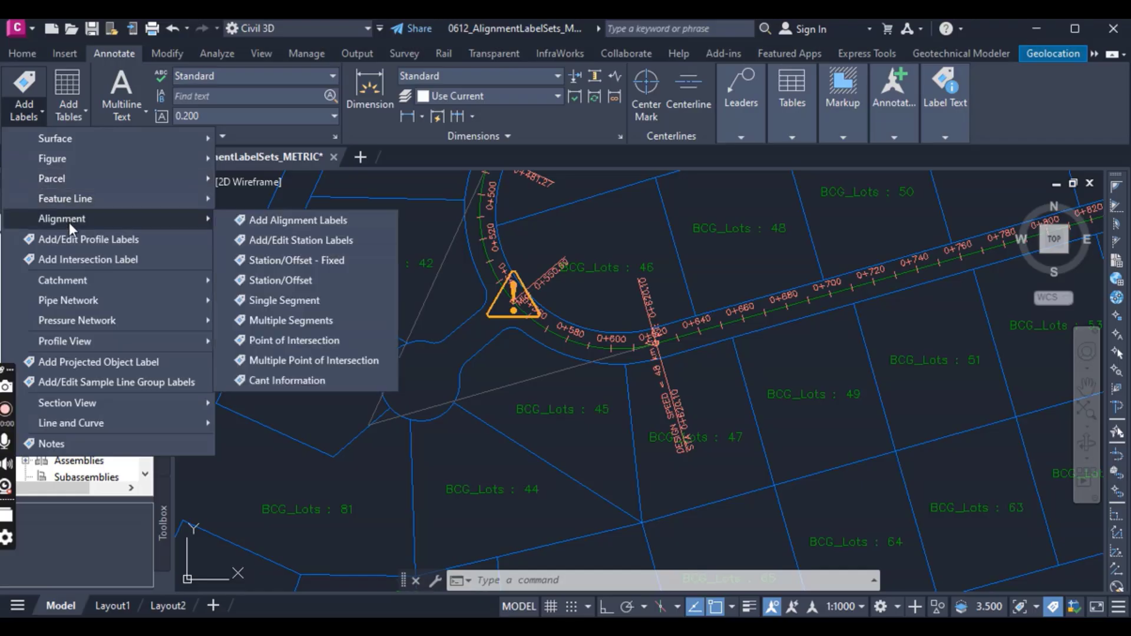
pyautogui.click(285, 224)
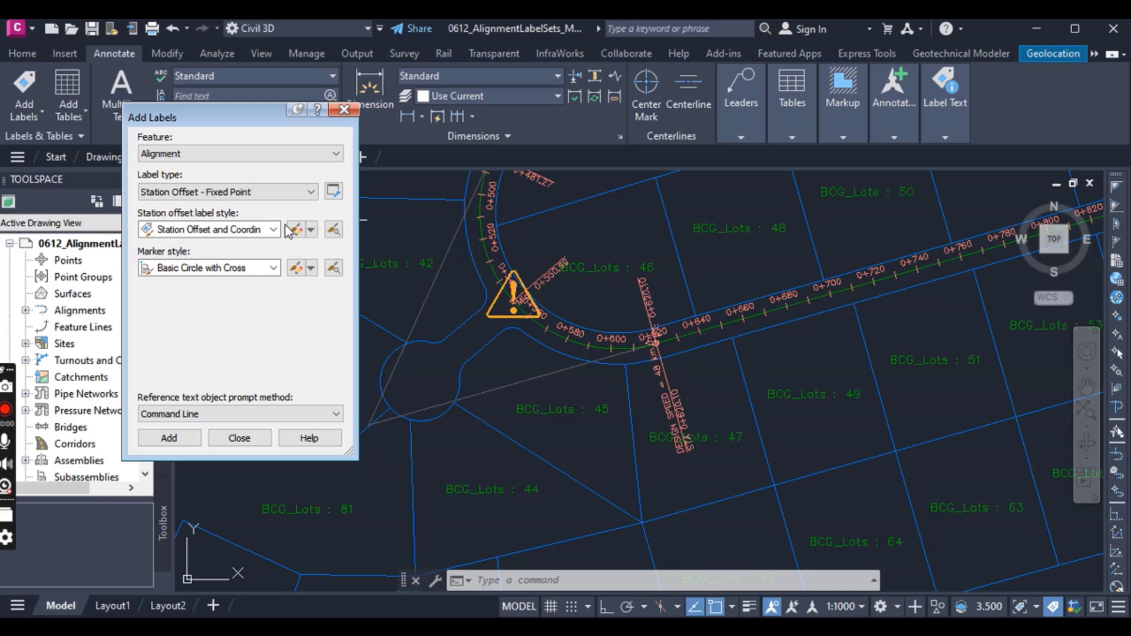
pyautogui.click(196, 194)
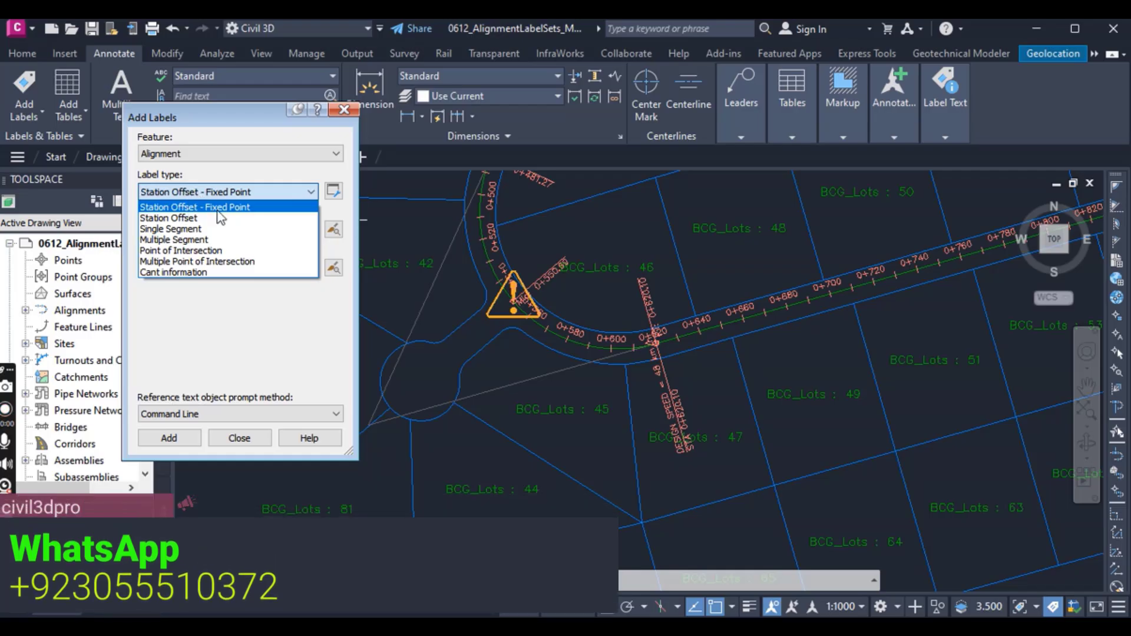
pyautogui.click(190, 207)
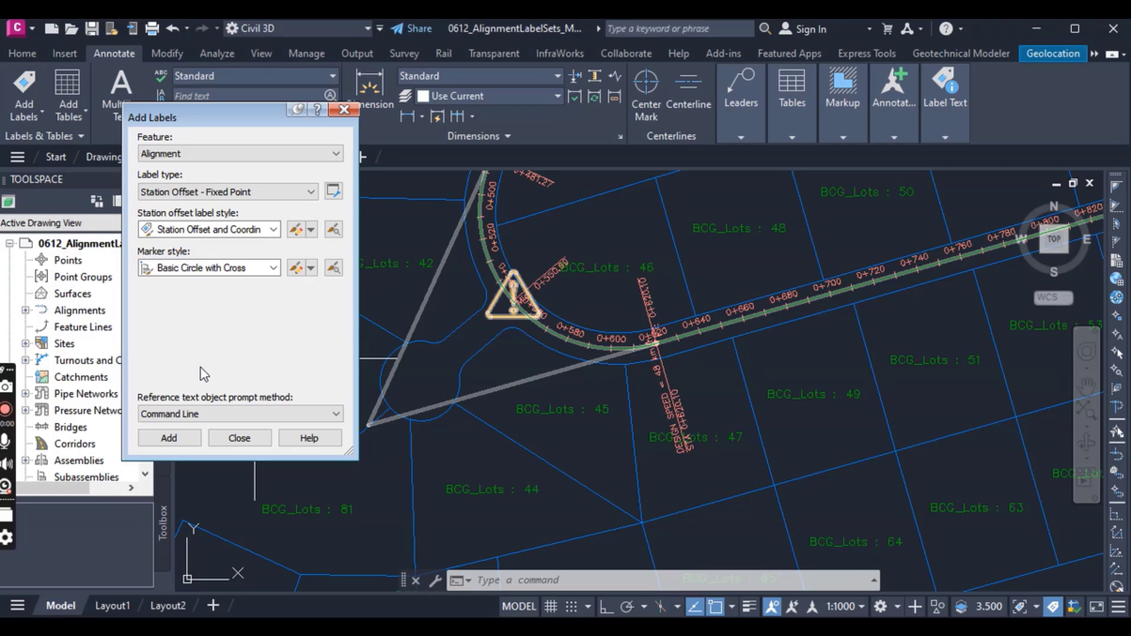
# - Set the station offset label style to Station and Offset and the marker style to Basic Circle with Cross
pyautogui.click(208, 230)
pyautogui.click(211, 246)
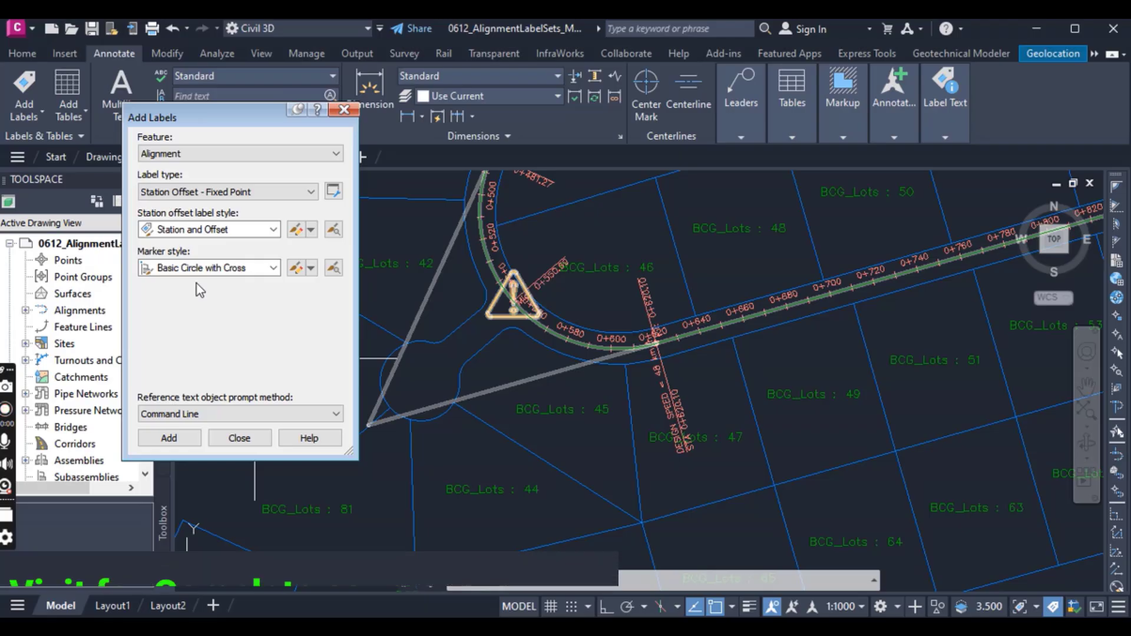
pyautogui.click(198, 268)
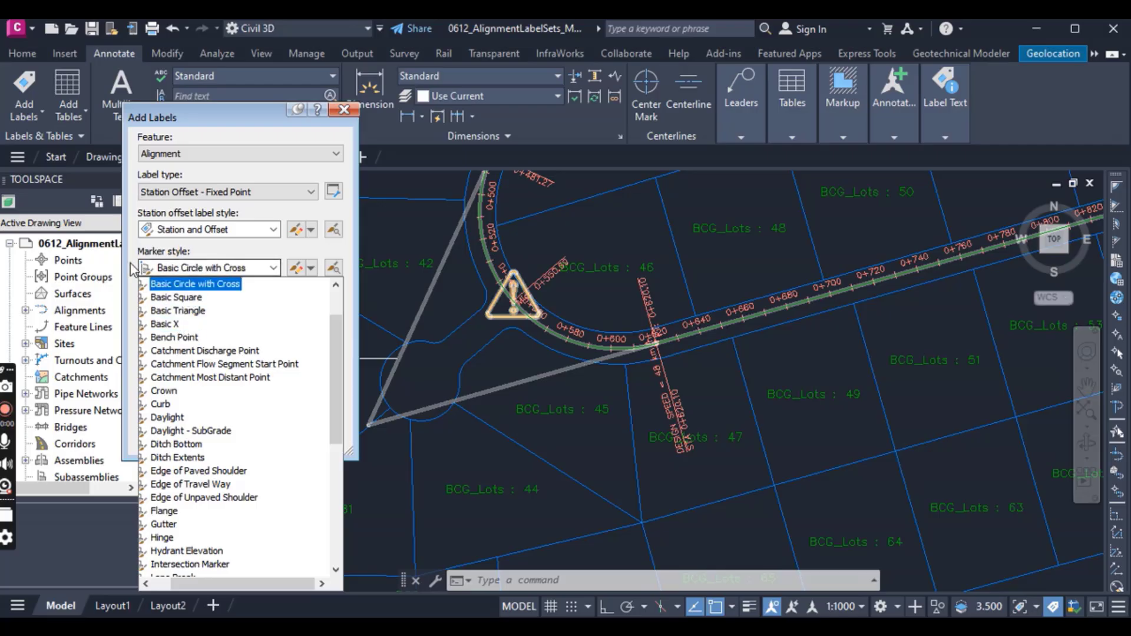
pyautogui.click(141, 282)
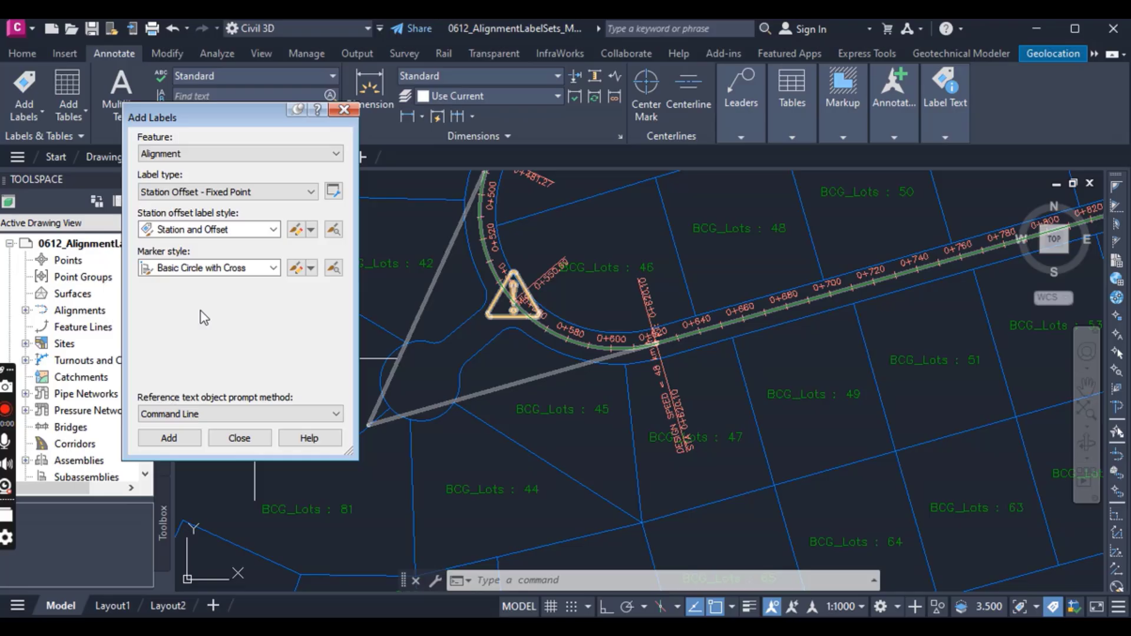
# - Add a ROAD D station offset label at the exact center of the cul-de-sac bulb between lots 43 and 45, then finish adding labels
pyautogui.click(168, 437)
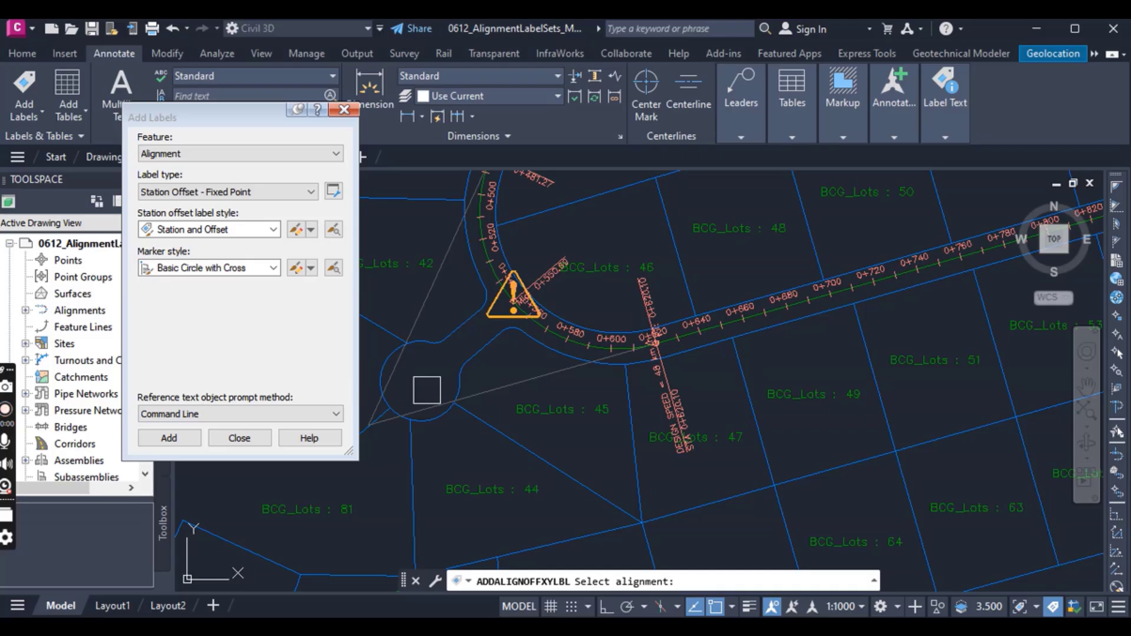
pyautogui.scroll(5, 506, 289)
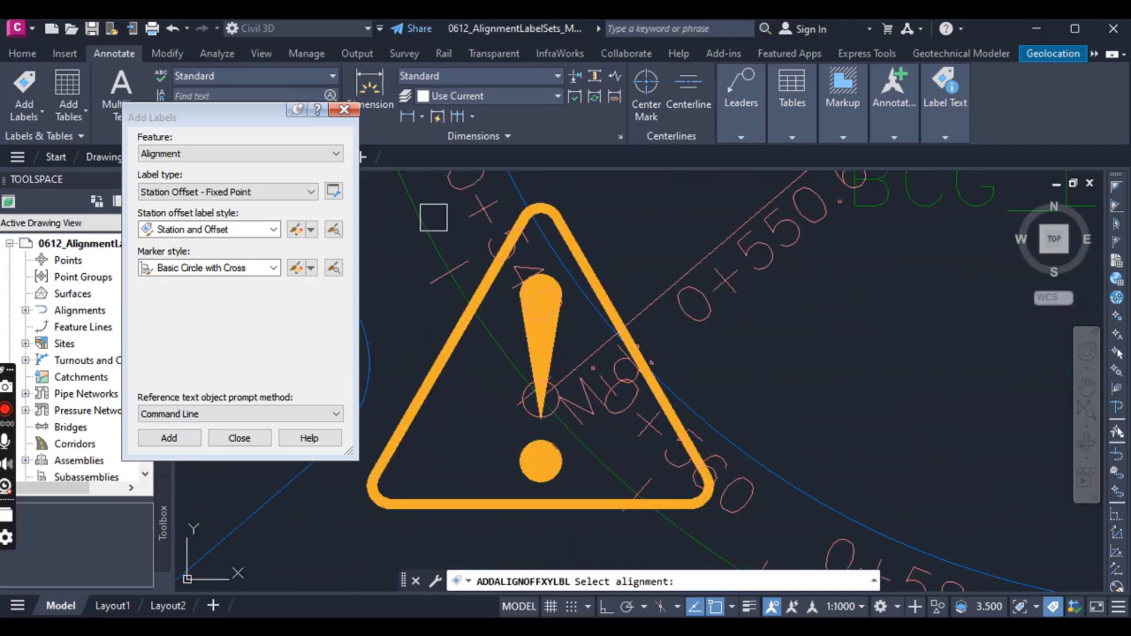
pyautogui.click(426, 229)
pyautogui.scroll(-6, 436, 307)
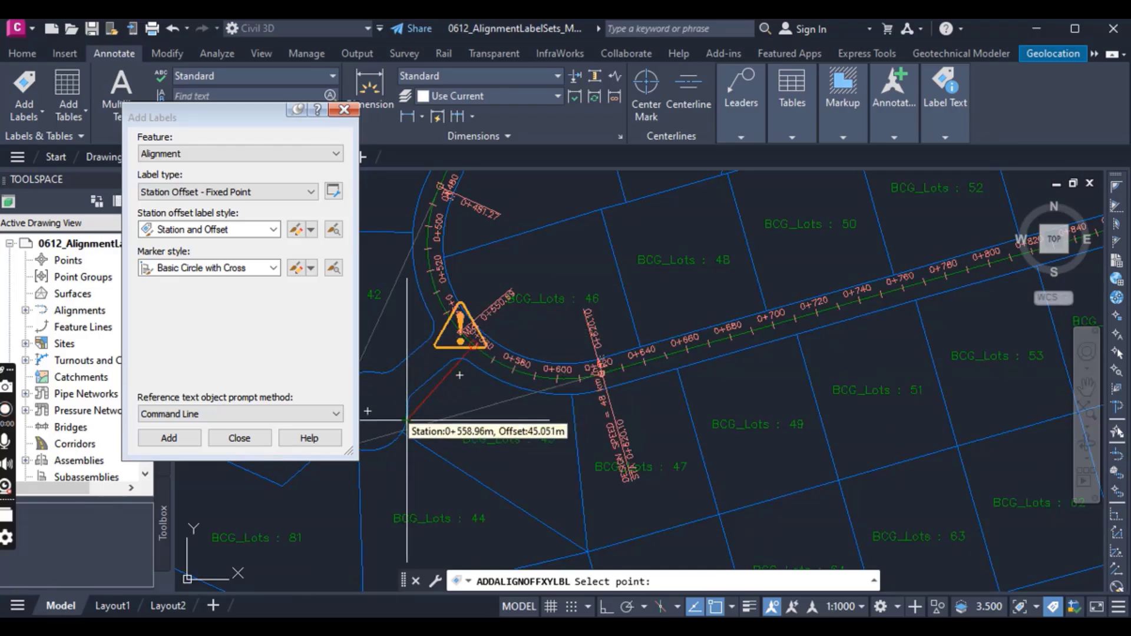
pyautogui.press('F8')
pyautogui.scroll(3, 446, 403)
pyautogui.keyDown('shift'); pyautogui.rightClick(447, 403); pyautogui.keyUp('shift')
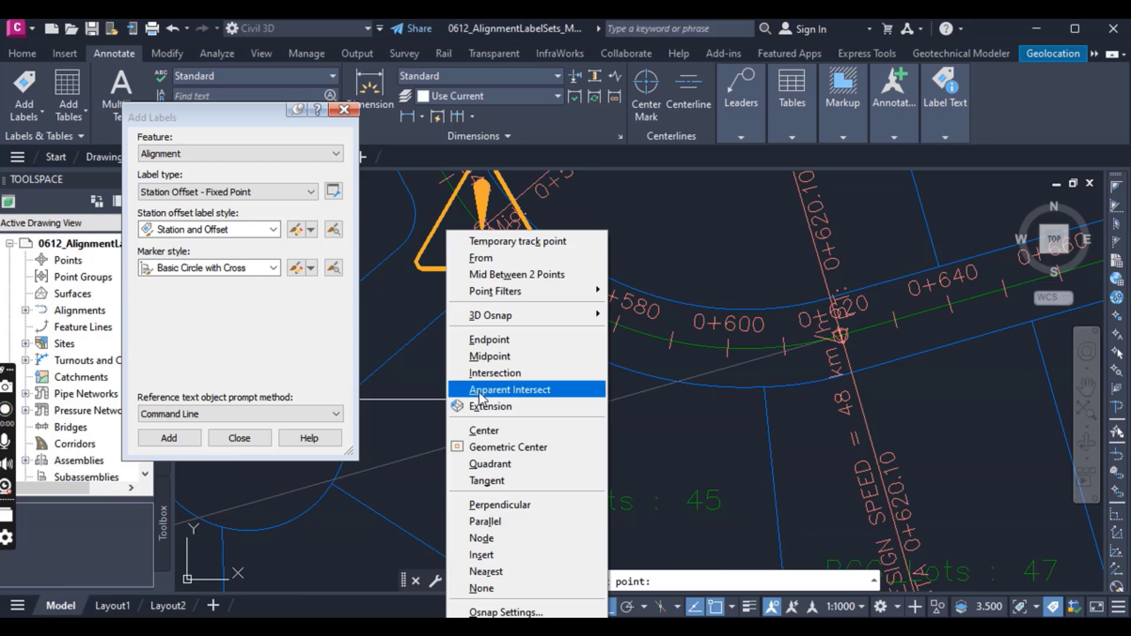
pyautogui.click(483, 431)
pyautogui.scroll(-5, 523, 412)
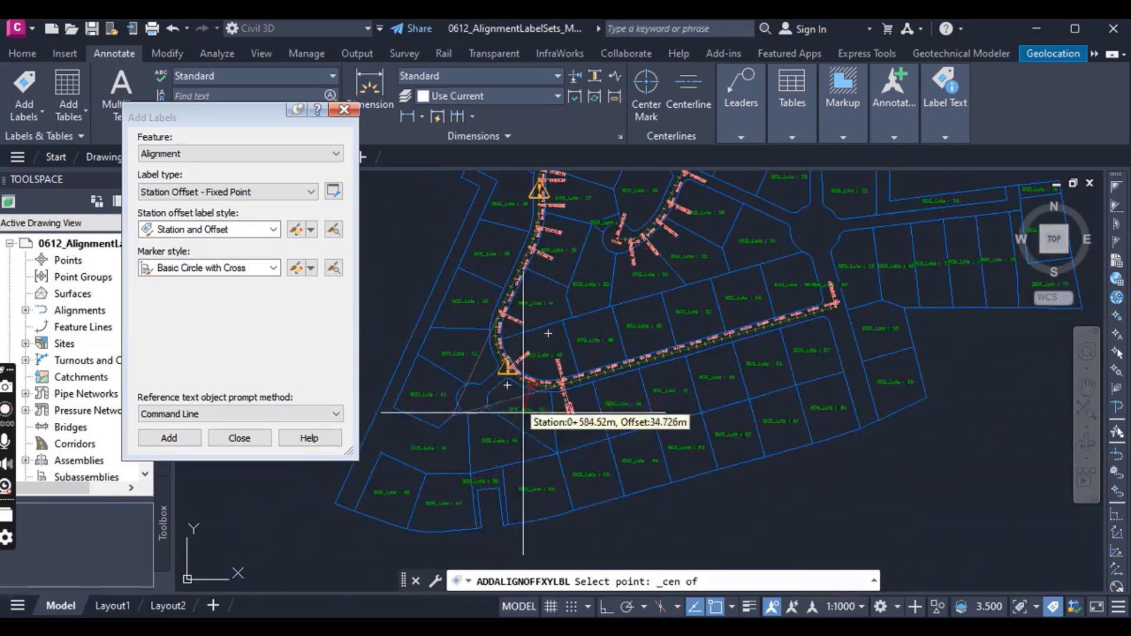
pyautogui.scroll(5, 523, 413)
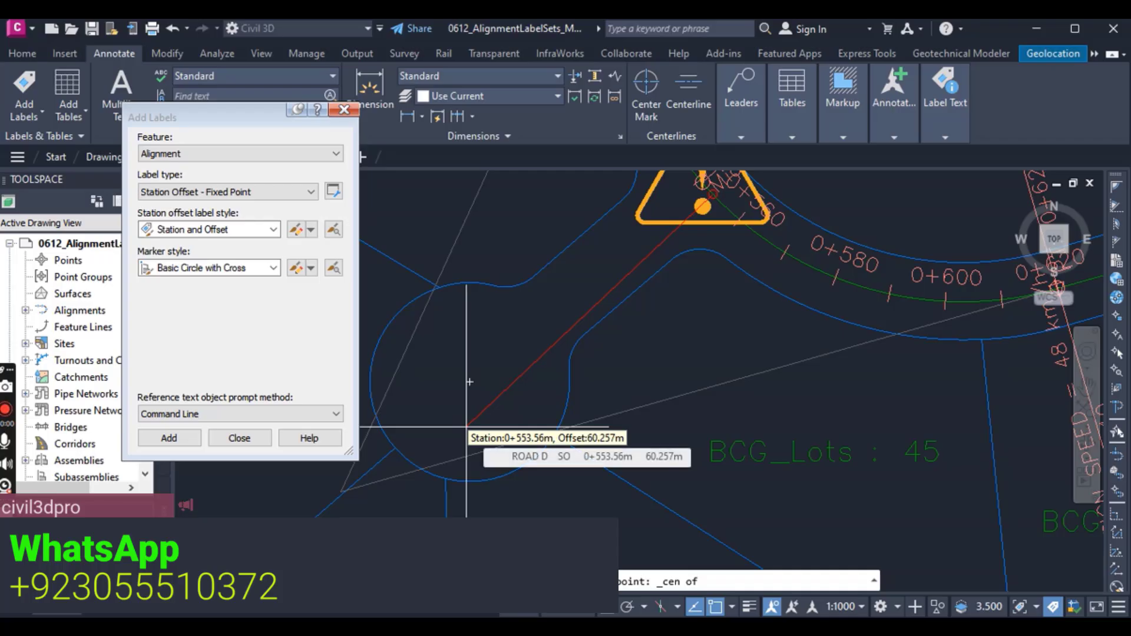
pyautogui.keyDown('shift'); pyautogui.rightClick(466, 425); pyautogui.keyUp('shift')
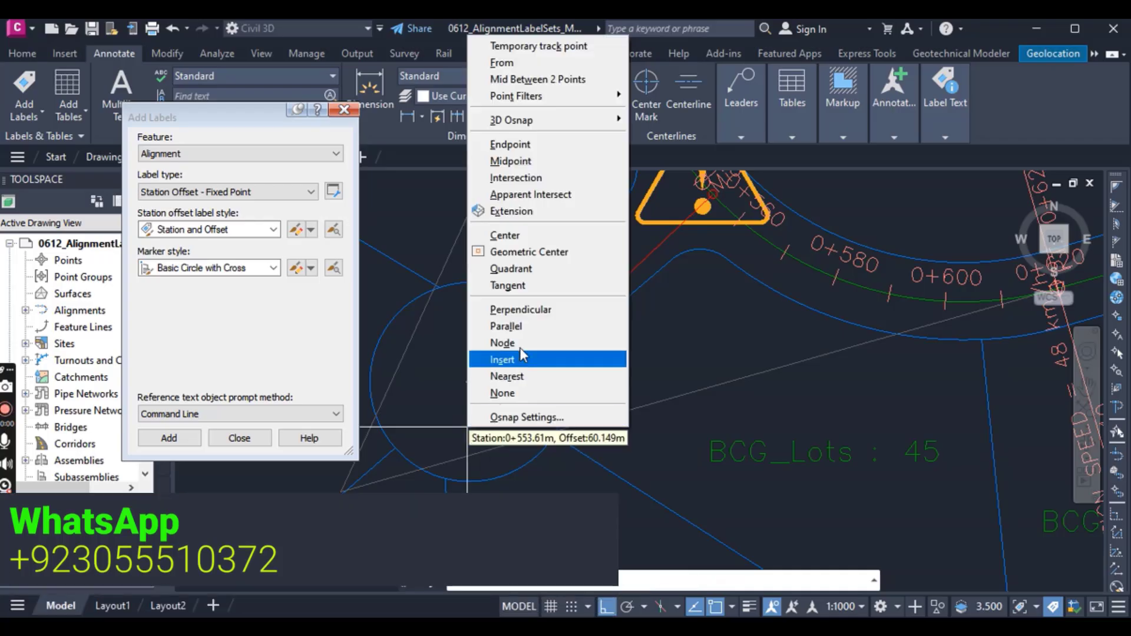
pyautogui.click(519, 235)
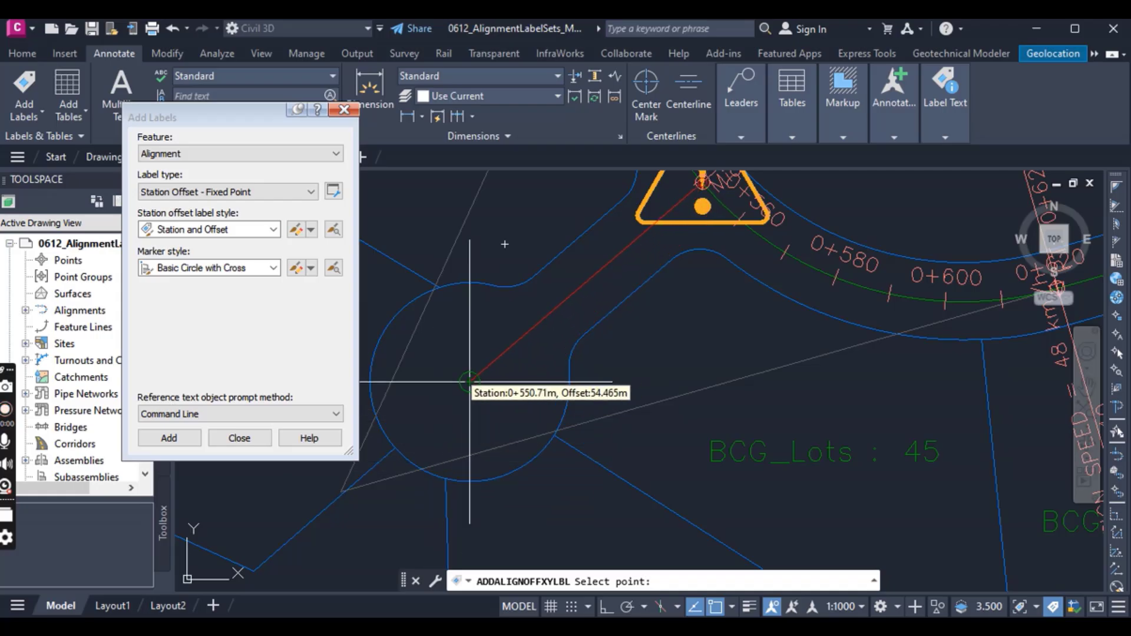
pyautogui.click(469, 381)
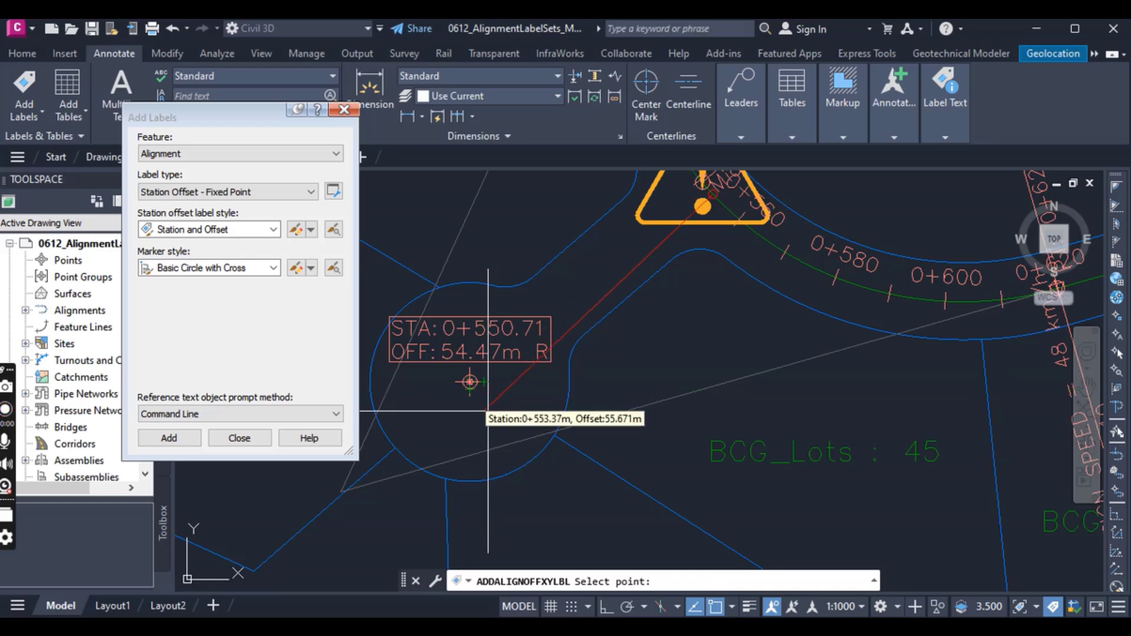
pyautogui.press('Escape')
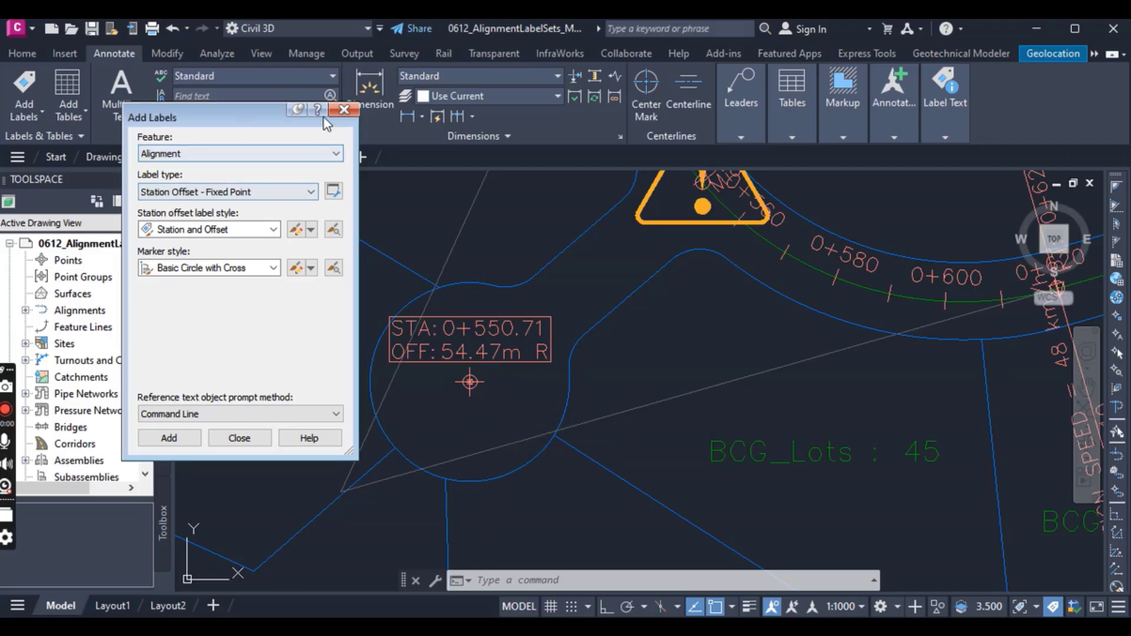
pyautogui.click(344, 112)
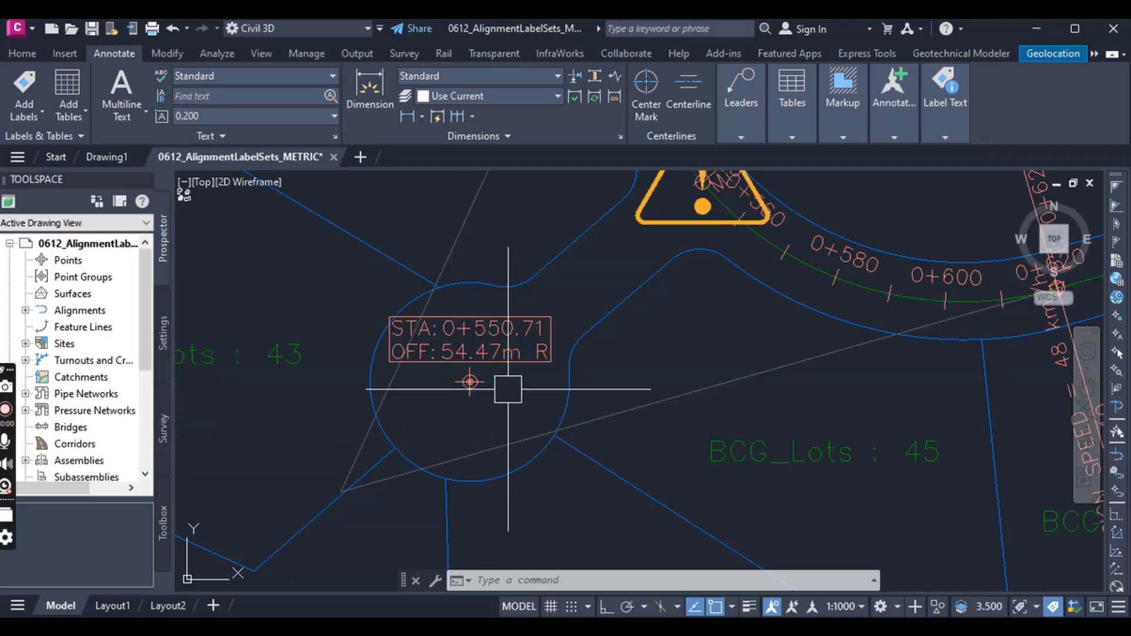
# - Move the ROAD D station offset label out of the cul-de-sac into lot 43 with a leader to the bulb's center, then clear the selection
pyautogui.click(505, 341)
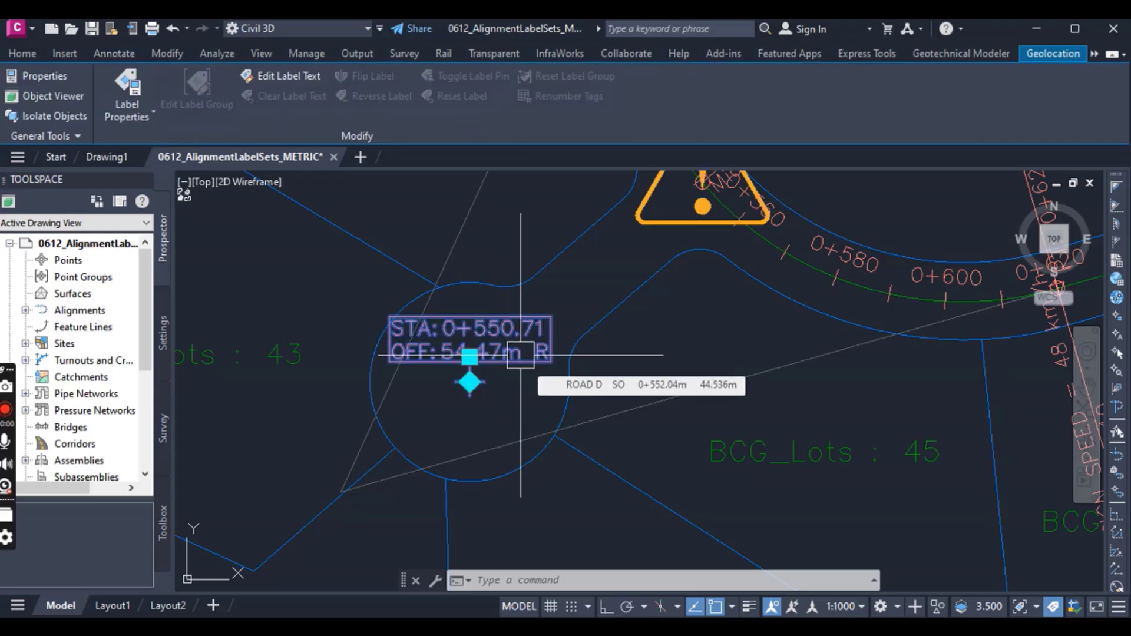
pyautogui.click(469, 357)
pyautogui.click(294, 255)
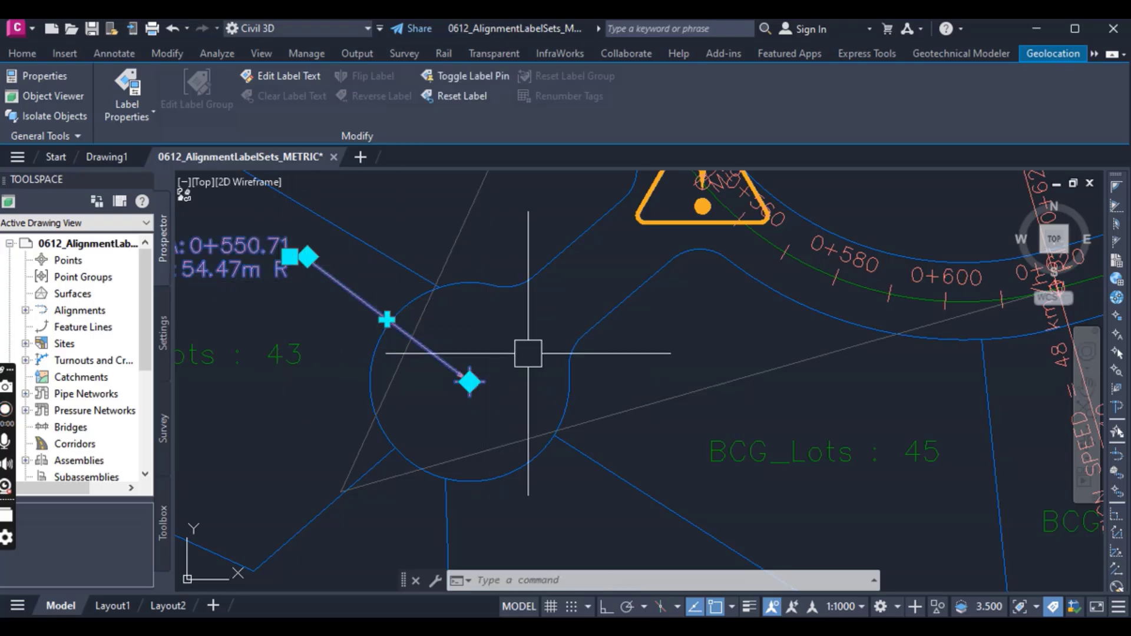
pyautogui.scroll(-2, 554, 356)
pyautogui.press('Escape')
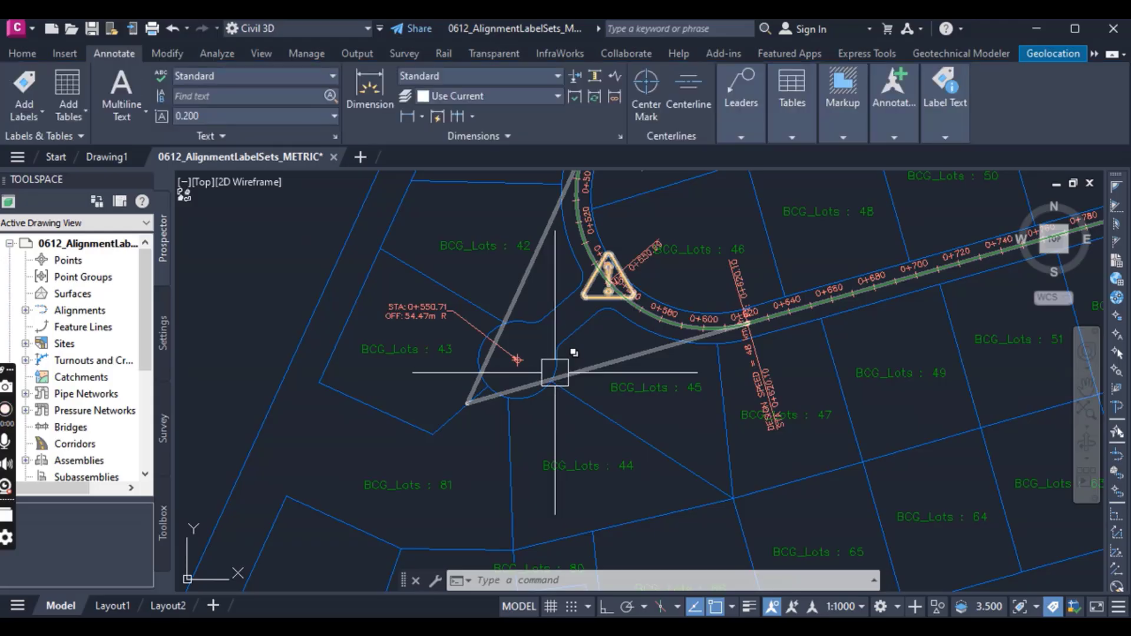
# - Review the alignment labels along ROAD D and around the ROAD G cul-de-sac by lots 33 to 35
pyautogui.scroll(-3, 518, 359)
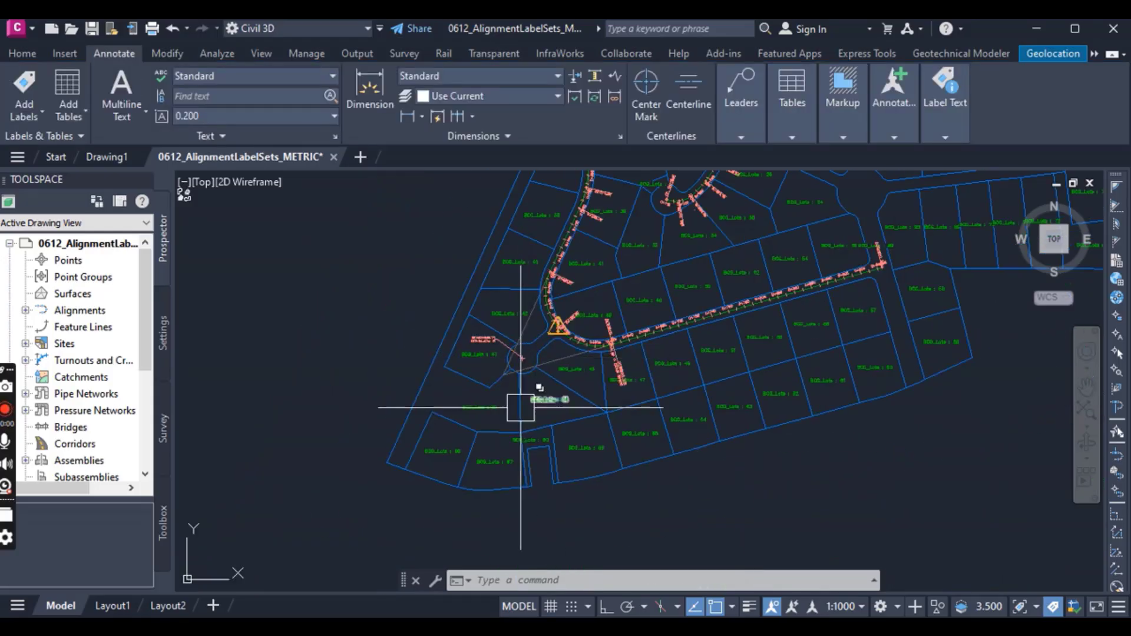
pyautogui.scroll(4, 526, 374)
pyautogui.scroll(-1, 506, 388)
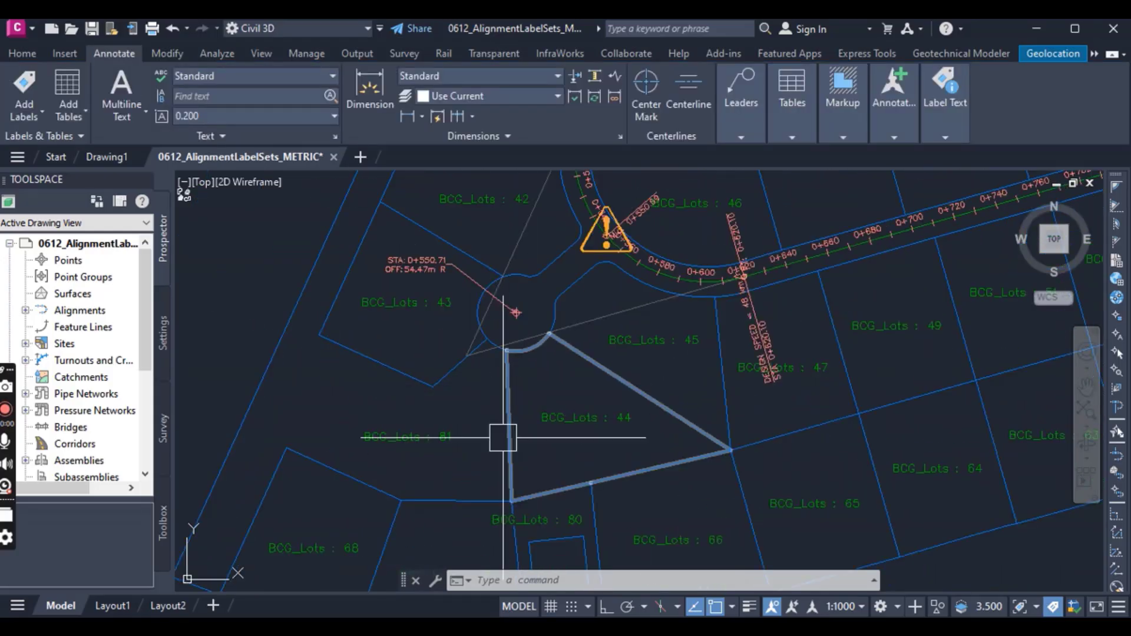
pyautogui.scroll(-2, 505, 437)
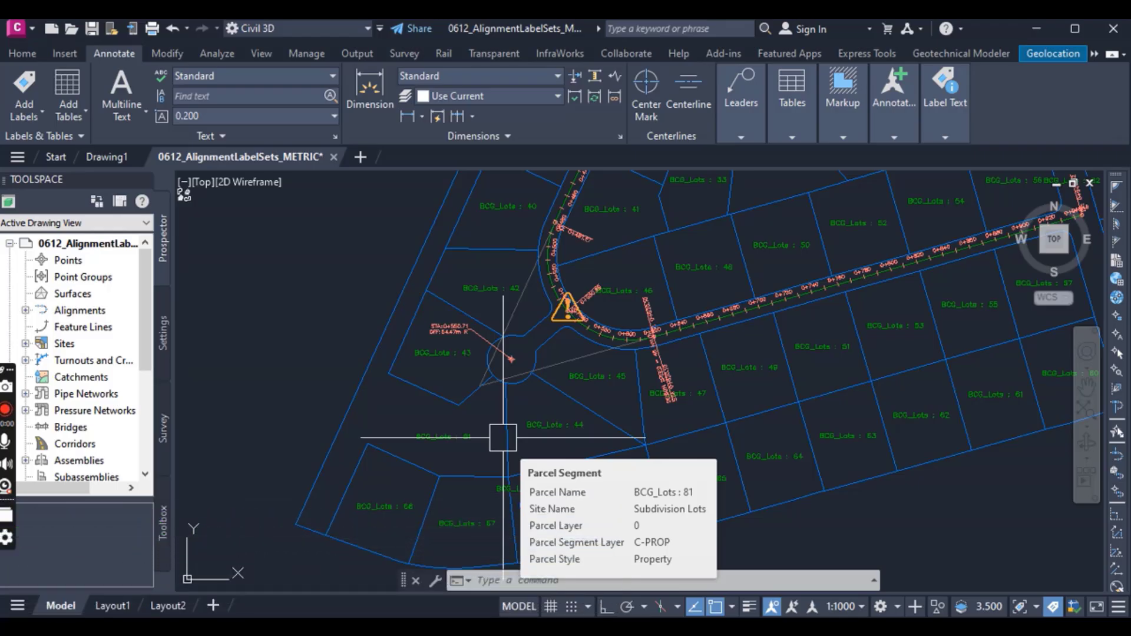
pyautogui.scroll(-4, 471, 401)
pyautogui.scroll(3, 497, 404)
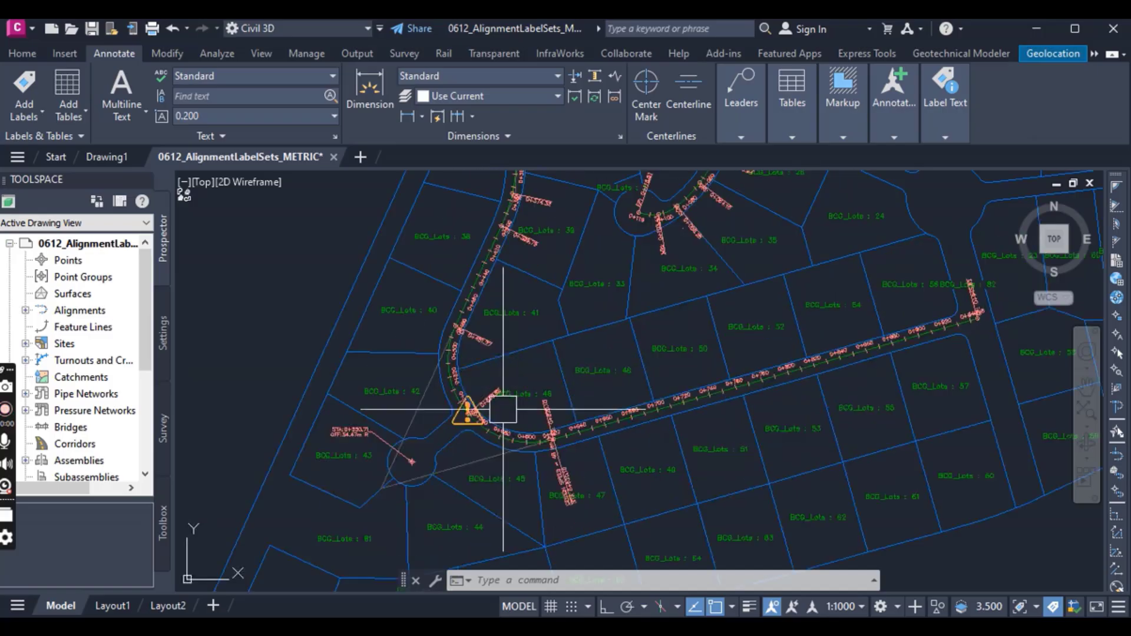
pyautogui.scroll(-2, 506, 423)
pyautogui.scroll(-2, 496, 448)
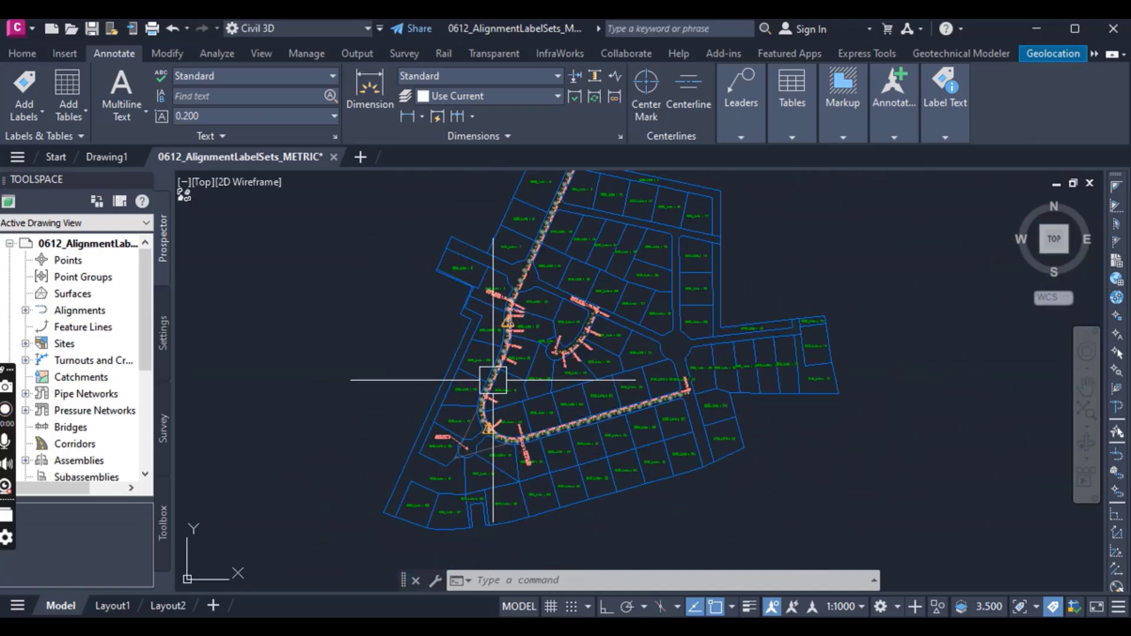
pyautogui.scroll(5, 483, 383)
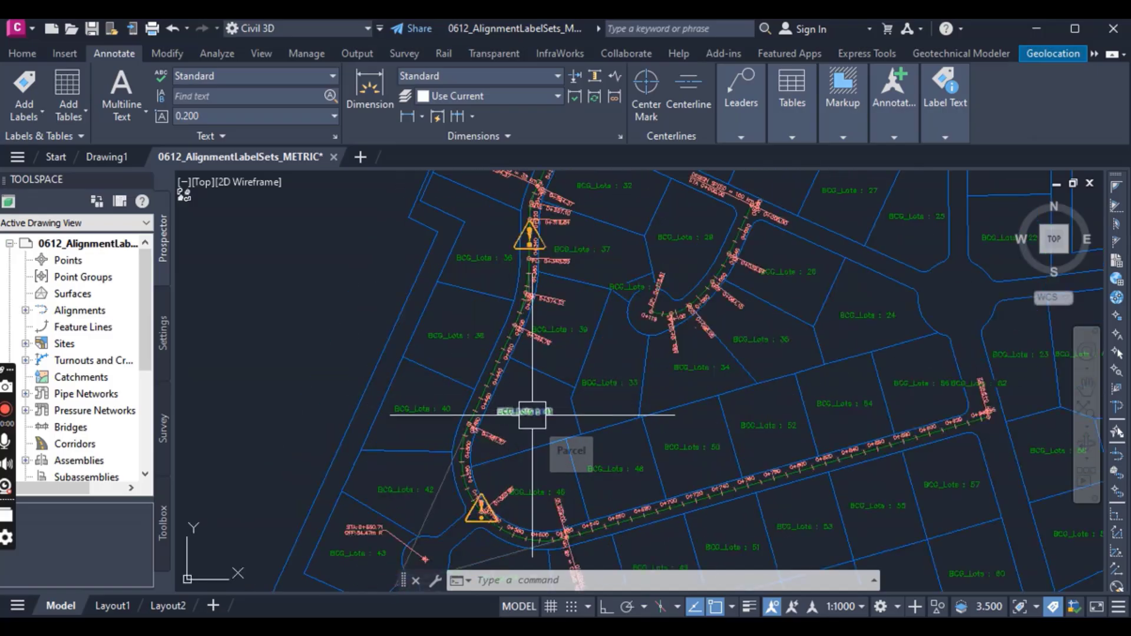
pyautogui.scroll(4, 533, 415)
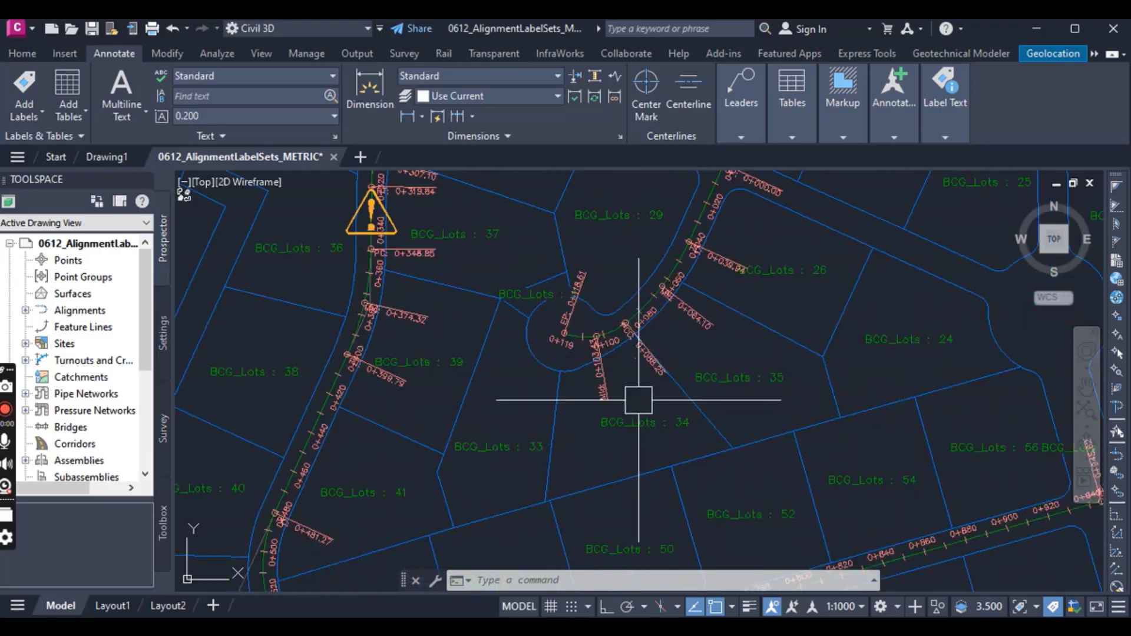
pyautogui.scroll(4, 642, 389)
pyautogui.scroll(-3, 595, 394)
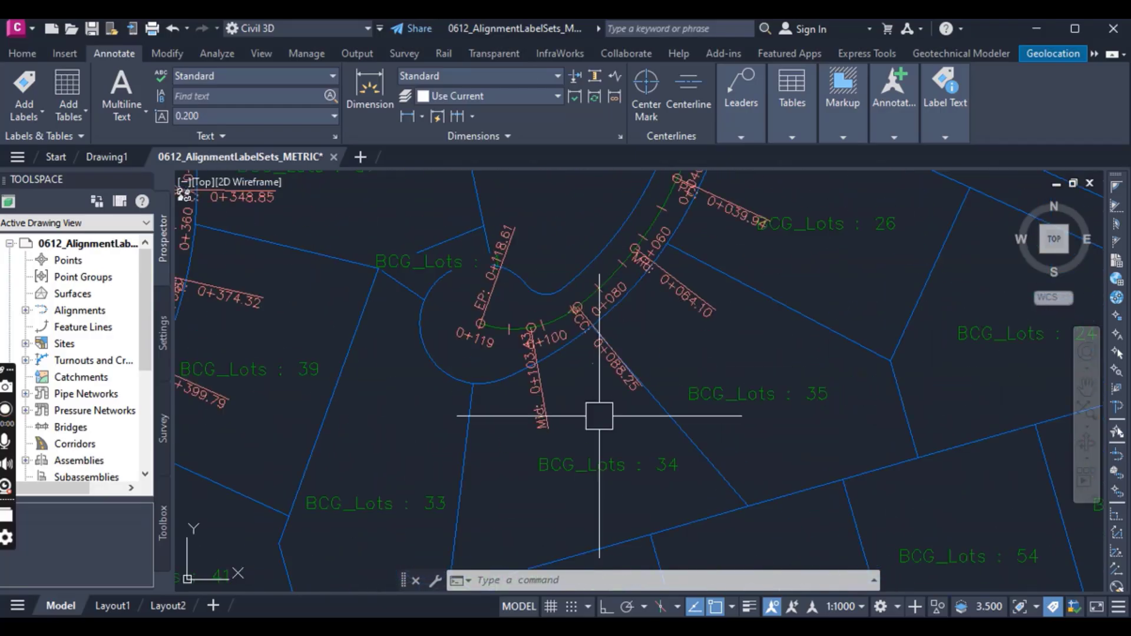
pyautogui.moveTo(599, 416)
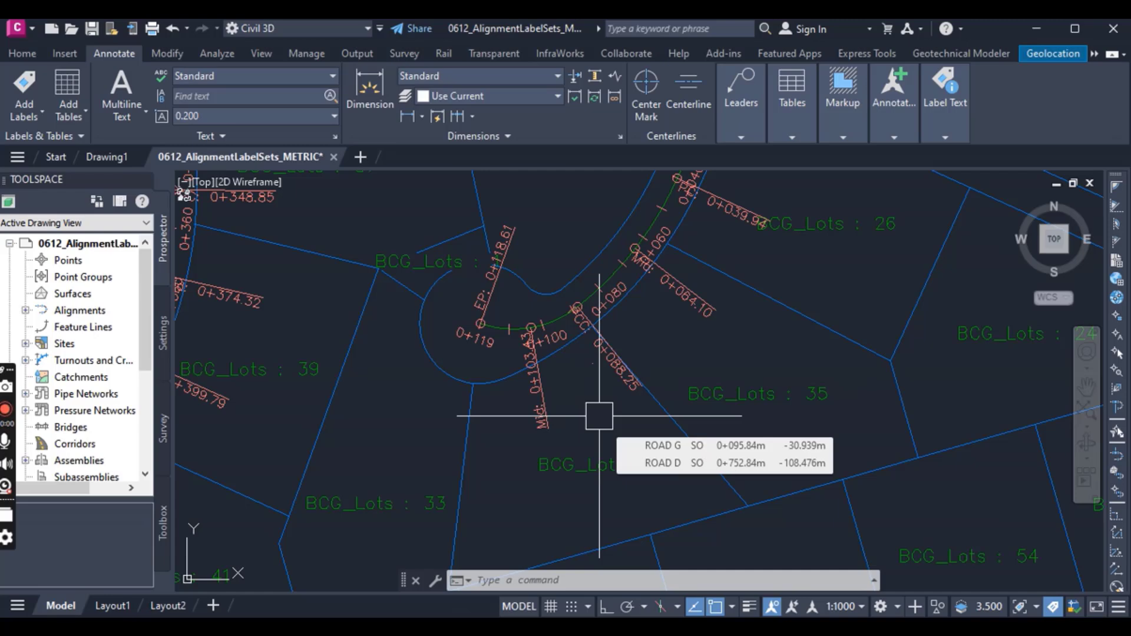
# - Examine the station offset label at the cul-de-sac by lots 43 and 45 and its position relative to the ROAD D curve
pyautogui.scroll(-6, 599, 416)
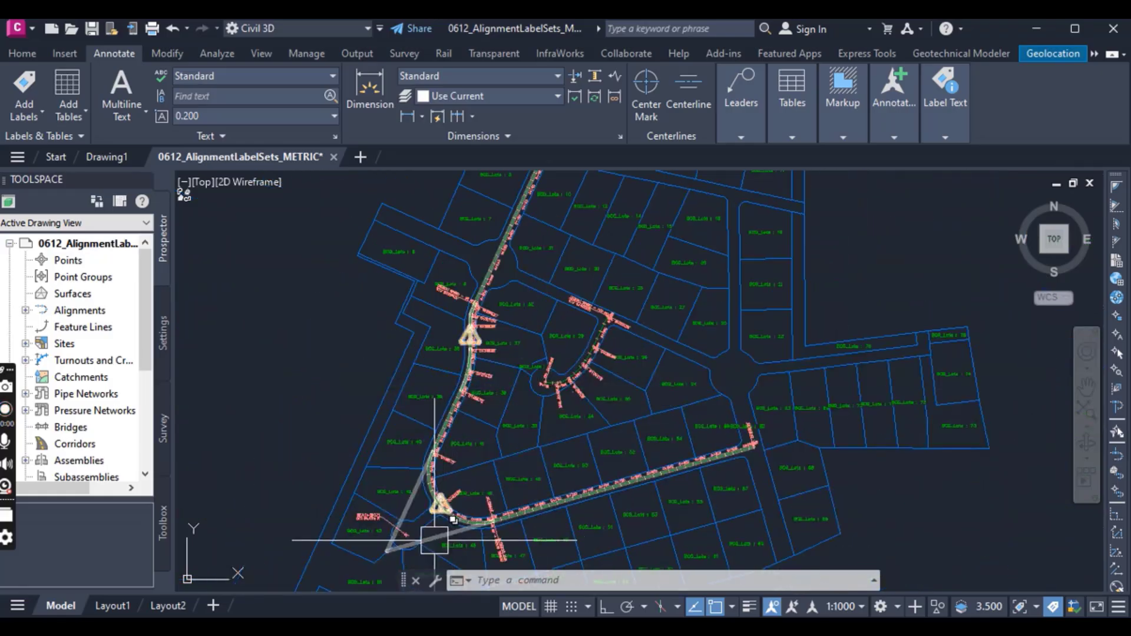
pyautogui.scroll(5, 434, 540)
pyautogui.scroll(-1, 414, 492)
pyautogui.scroll(1, 380, 538)
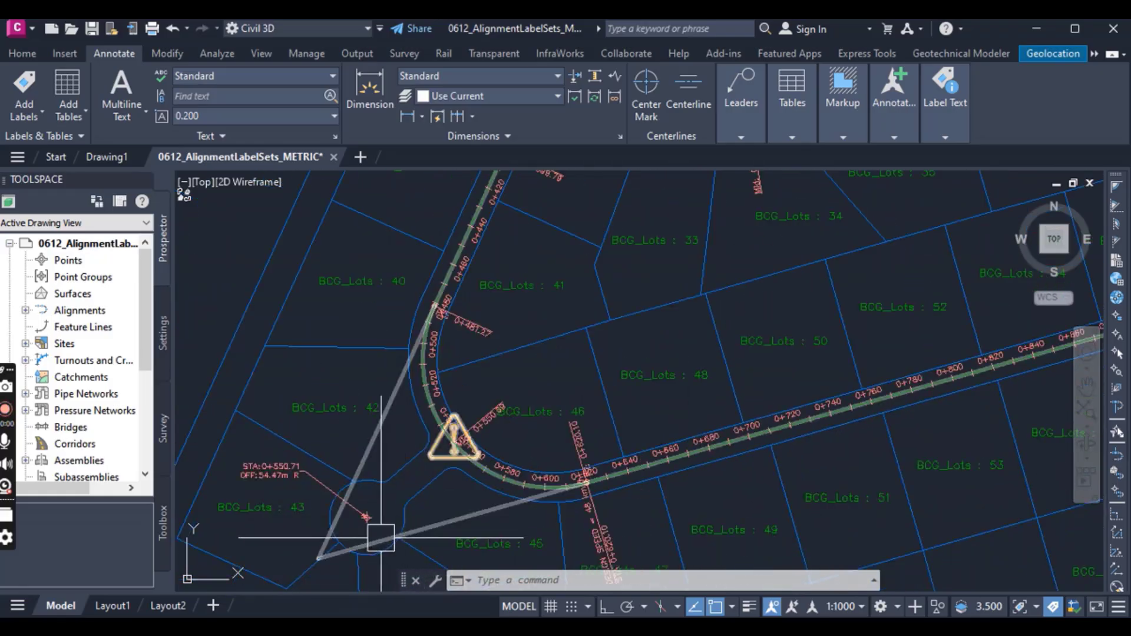
pyautogui.scroll(2, 380, 538)
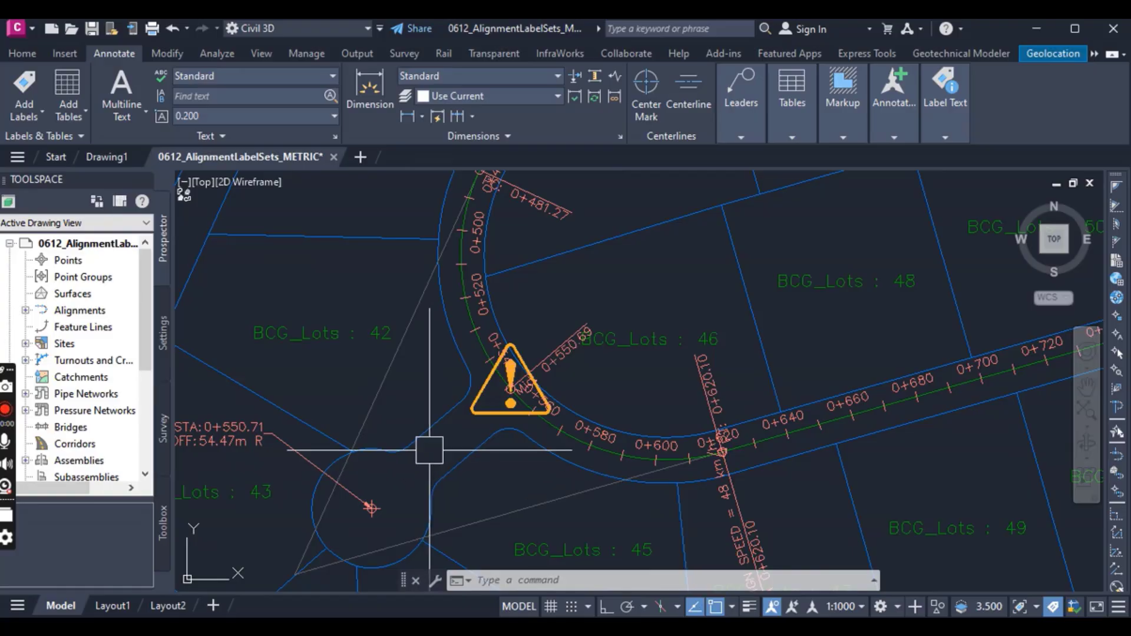
pyautogui.scroll(-5, 434, 446)
pyautogui.scroll(7, 437, 440)
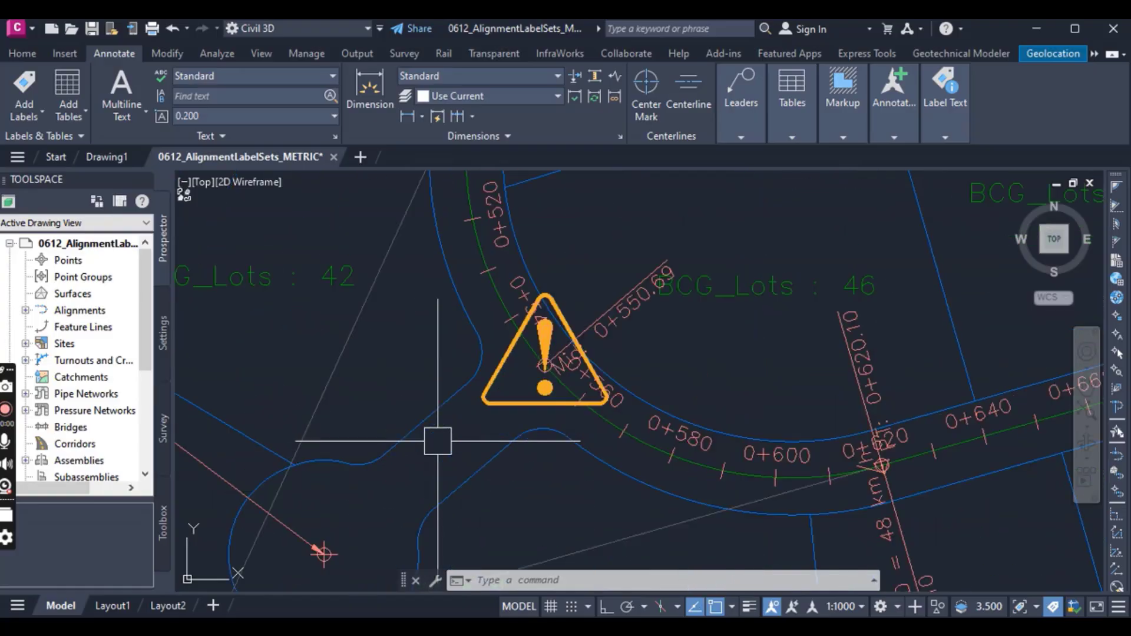
pyautogui.scroll(-4, 438, 452)
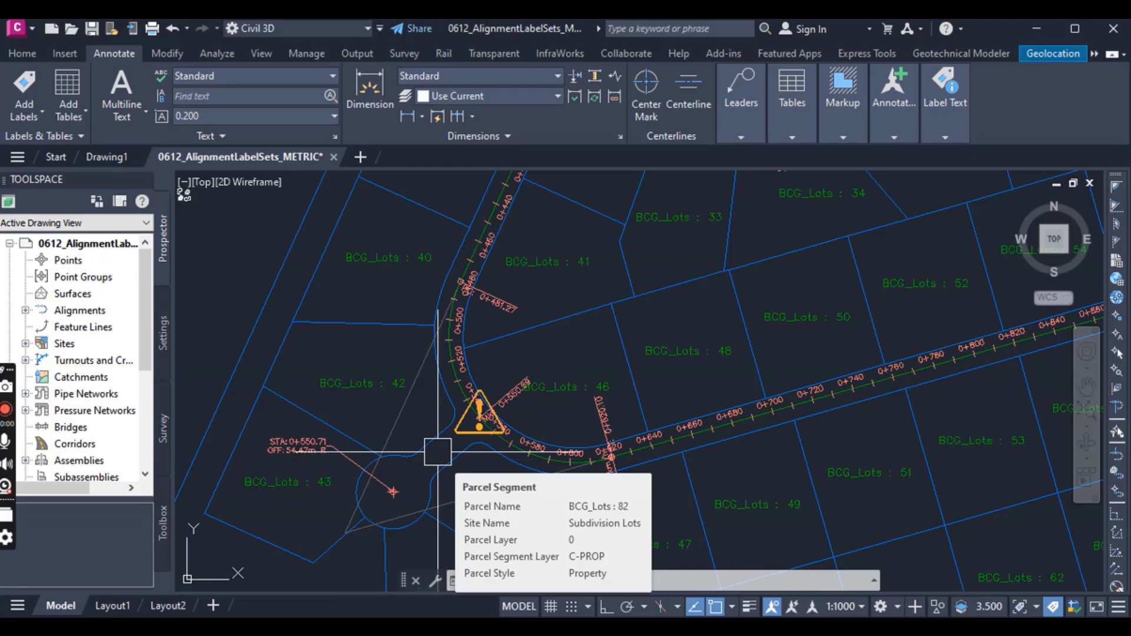
pyautogui.click(455, 448)
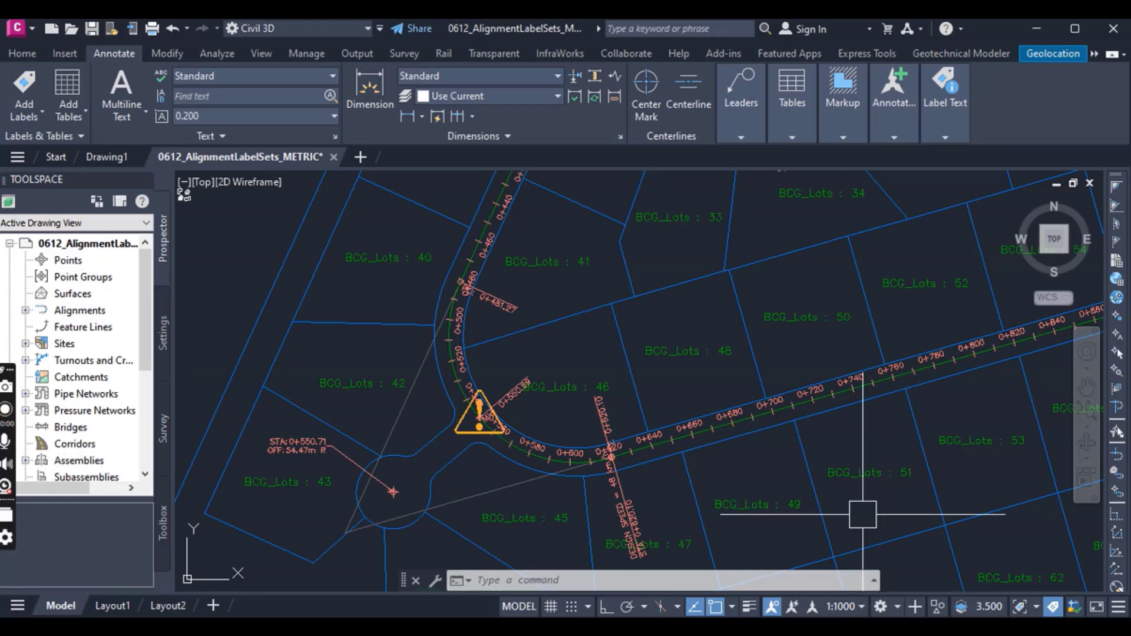
pyautogui.scroll(-2, 604, 365)
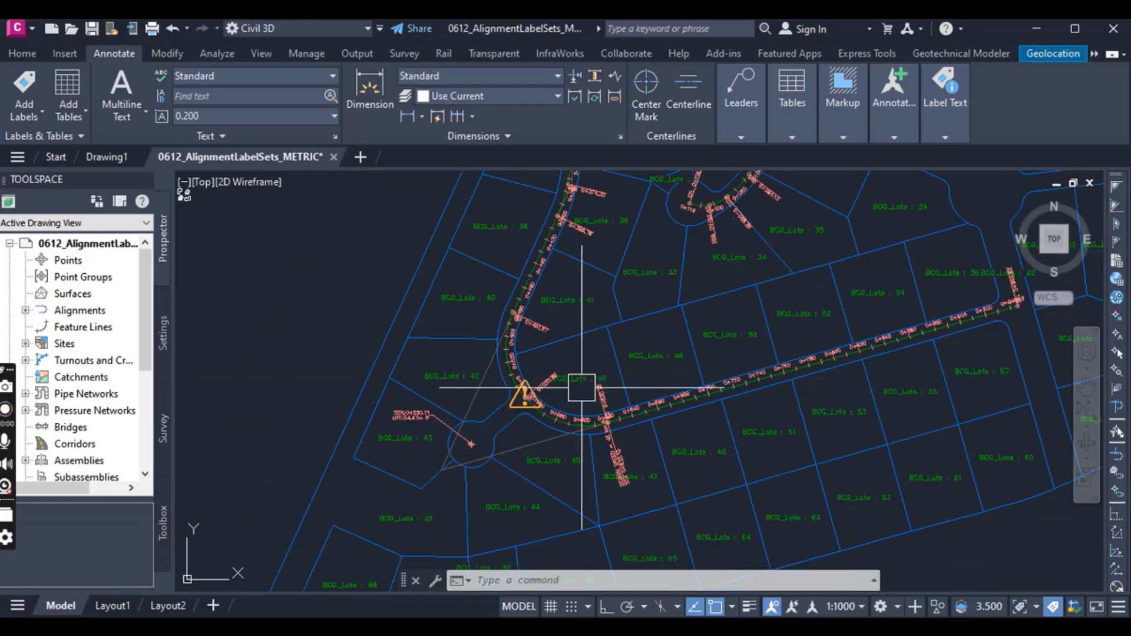